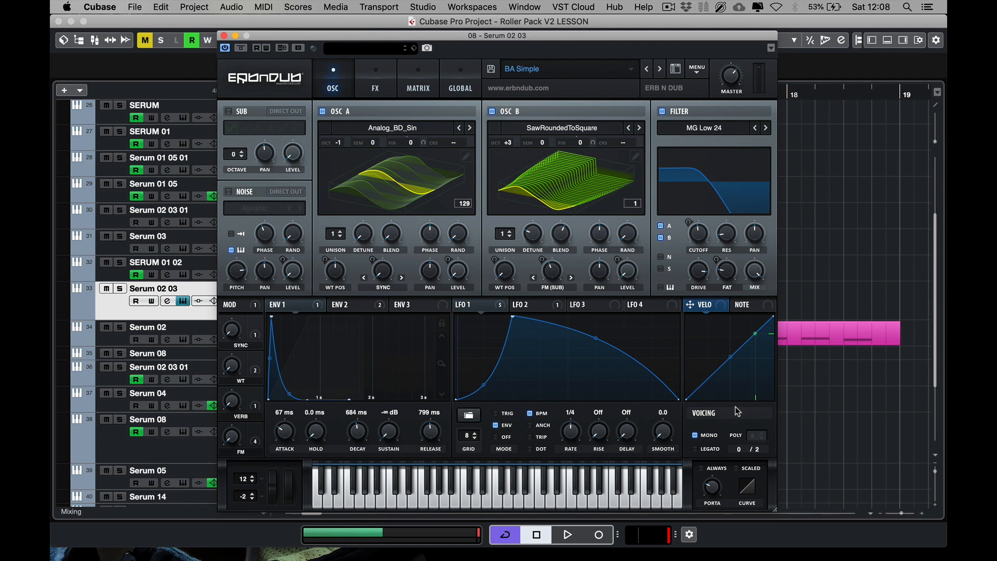
# Step: Audition the looped bass part and mute the FX 5-Valhalla reverb channel in the MixConsole
pyautogui.press('space')
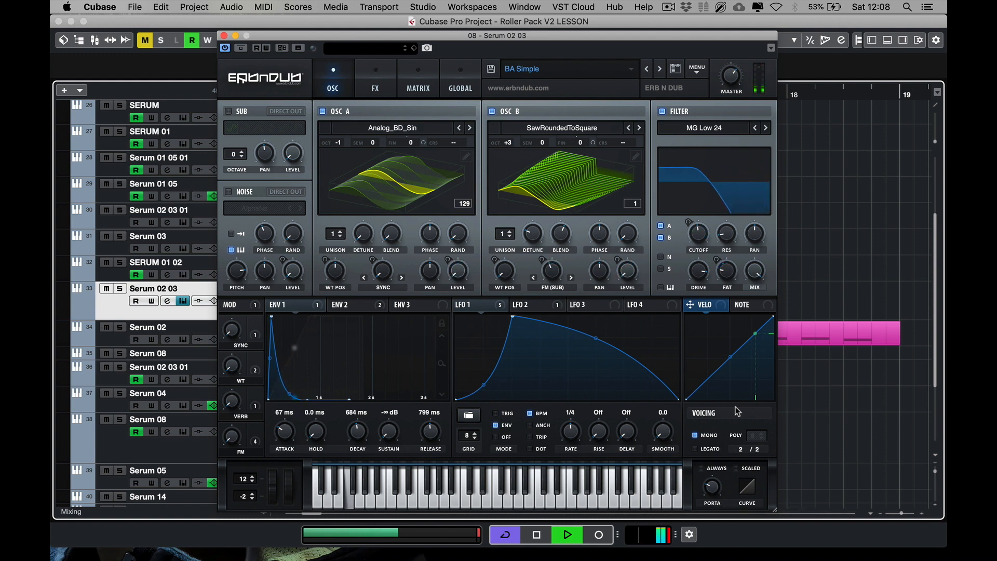
pyautogui.press('space')
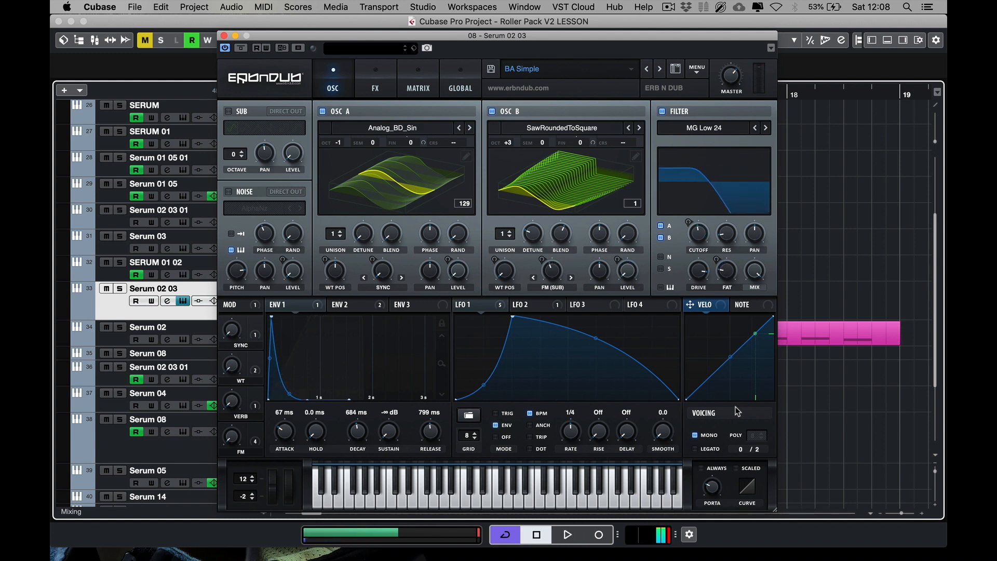
pyautogui.click(95, 40)
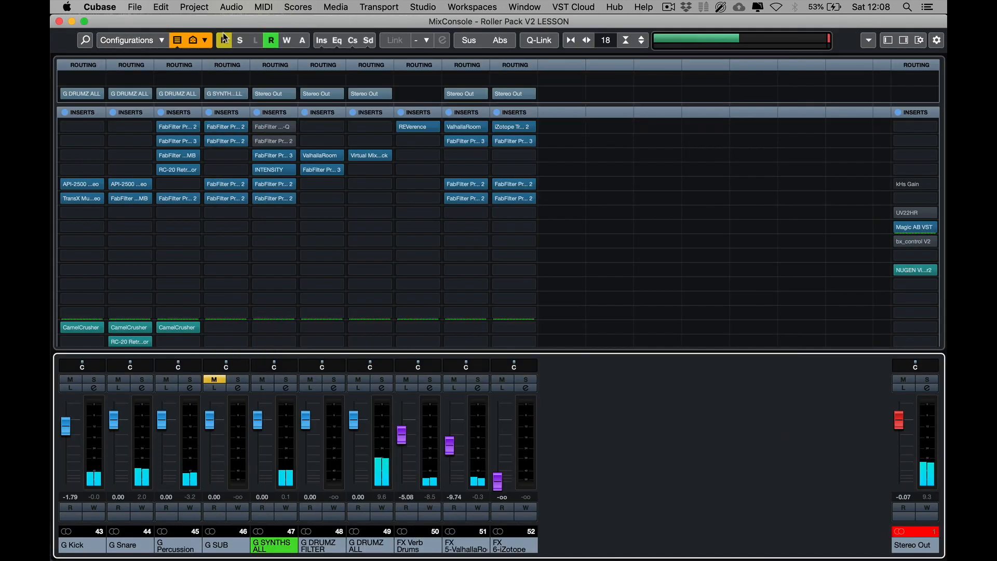
pyautogui.click(454, 379)
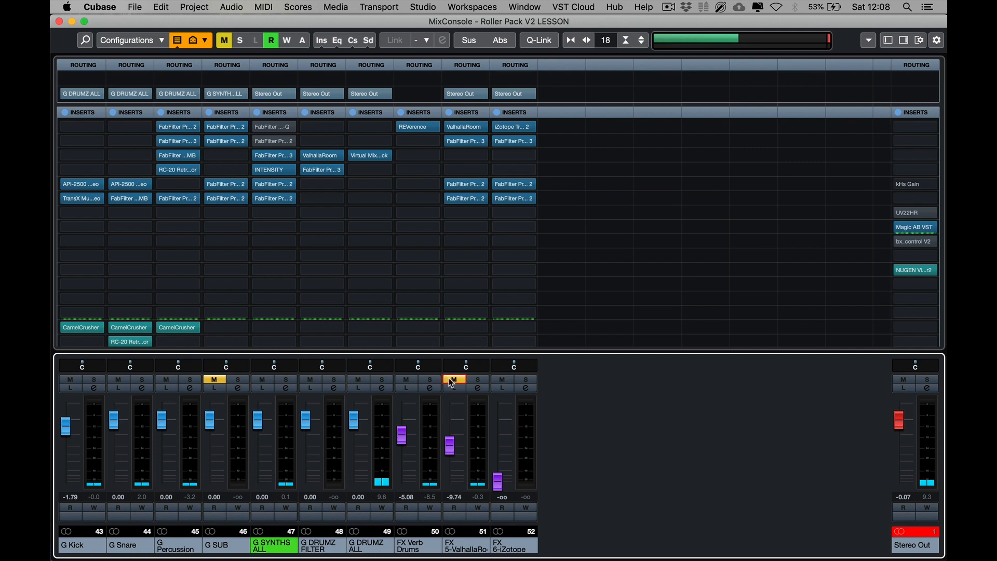
pyautogui.click(58, 21)
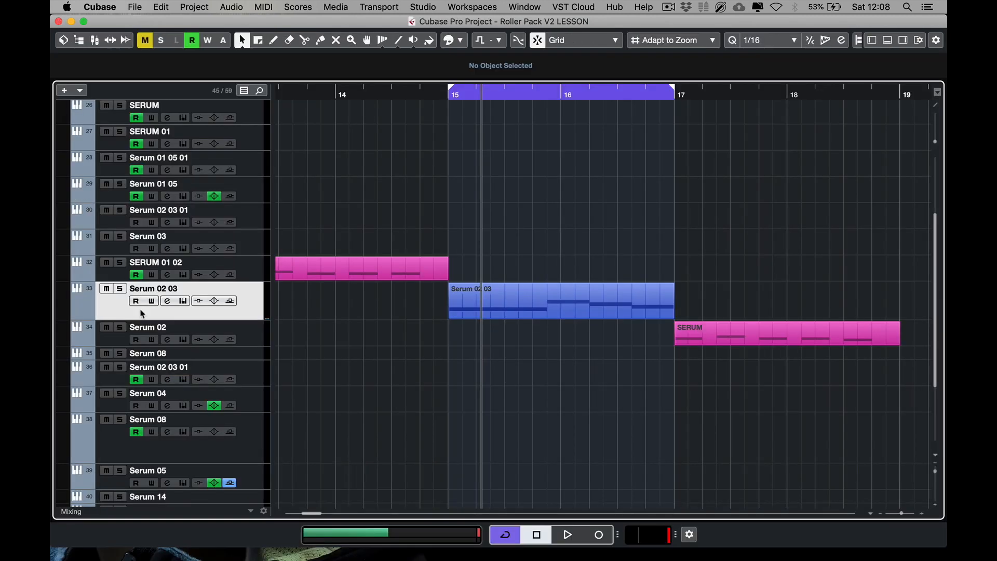
# Step: Solo the Serum 02 03 track and audition its looped clip from bar 15
pyautogui.click(448, 94)
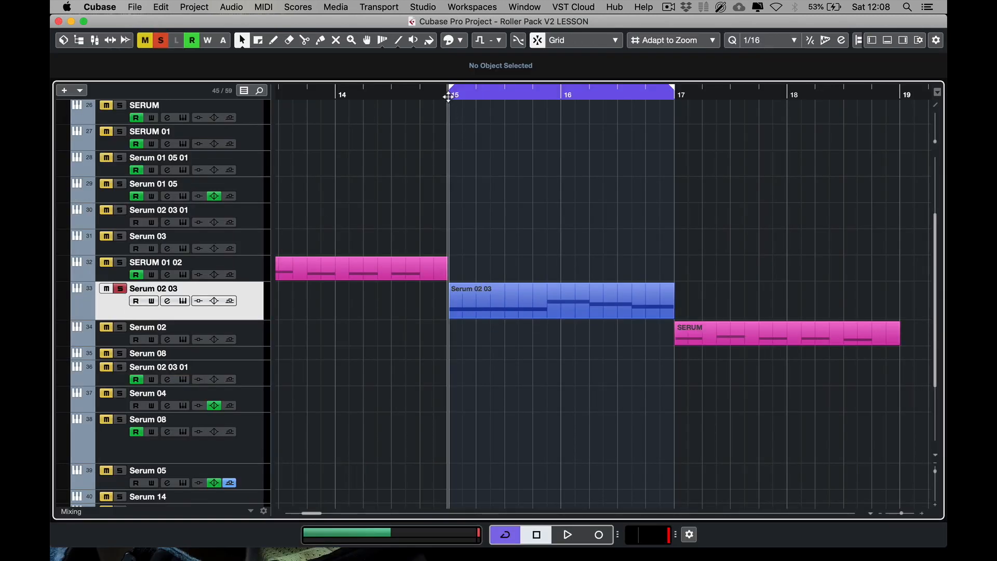
pyautogui.press('space')
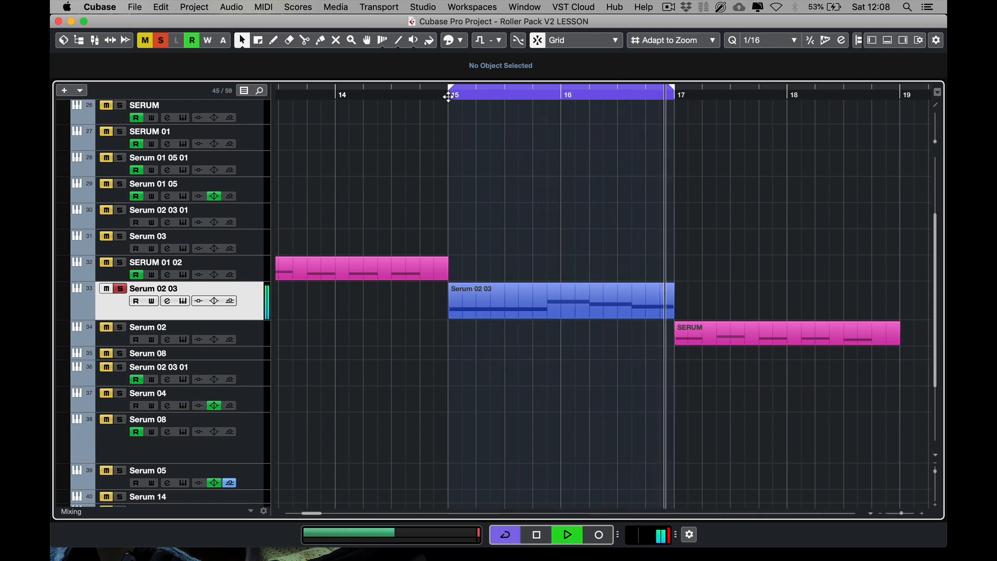
pyautogui.press('space')
# Step: In the Serum 02 03 instrument, review OSC A's Analog wavetables and choose the Analog wavetable SawRoundedToSquare for OSC B
pyautogui.click(184, 300)
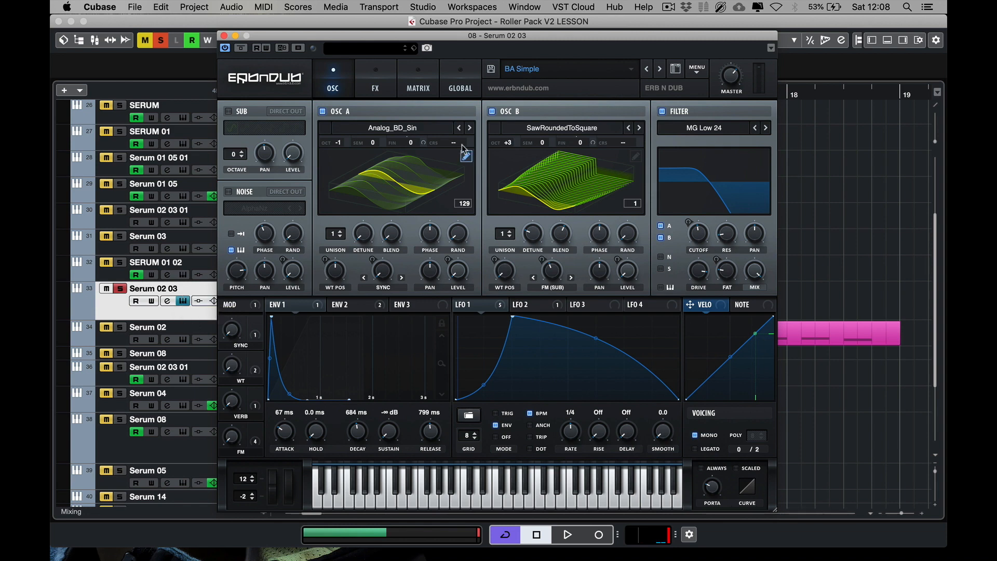
pyautogui.click(410, 134)
pyautogui.moveTo(416, 153)
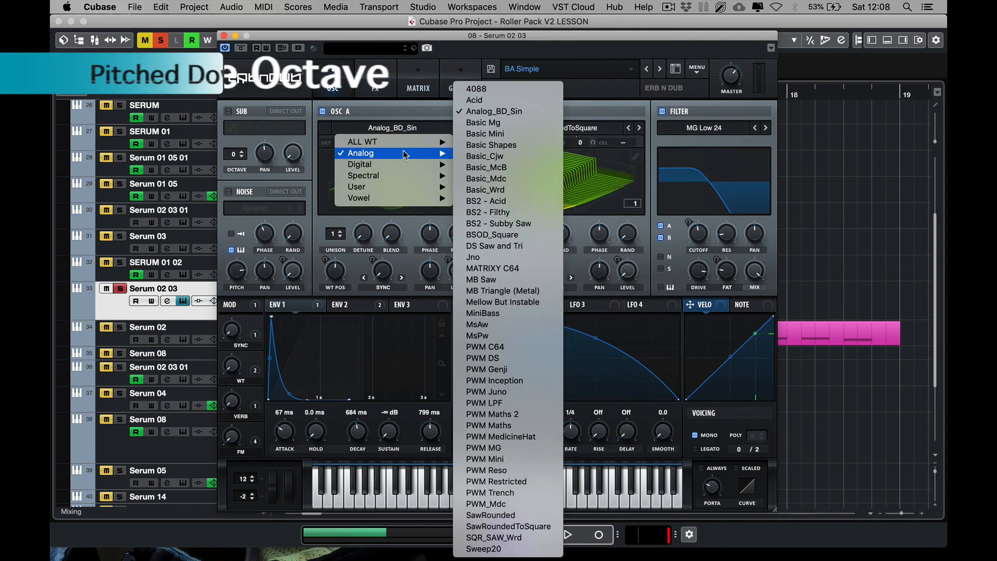
pyautogui.click(391, 98)
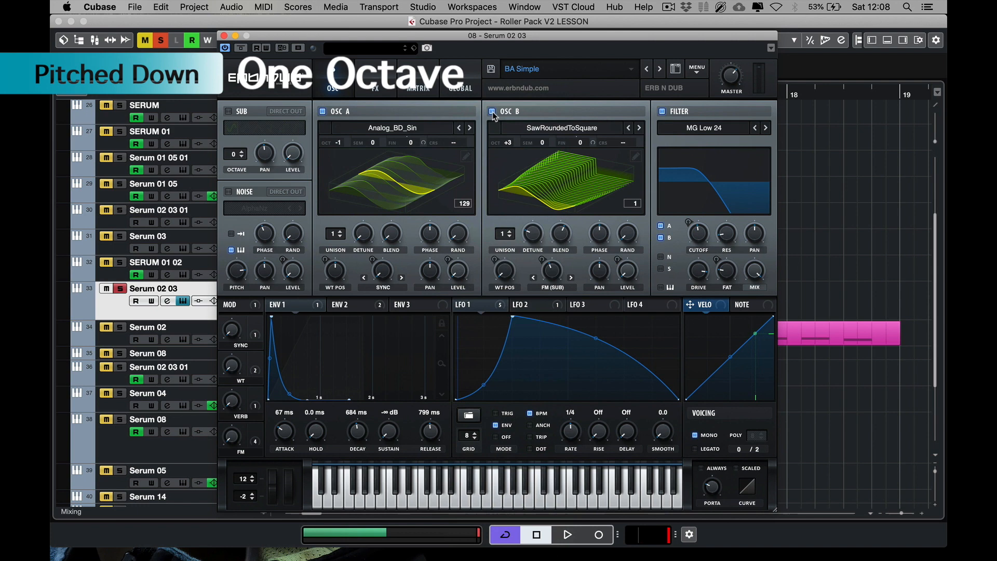
pyautogui.click(576, 132)
pyautogui.moveTo(585, 151)
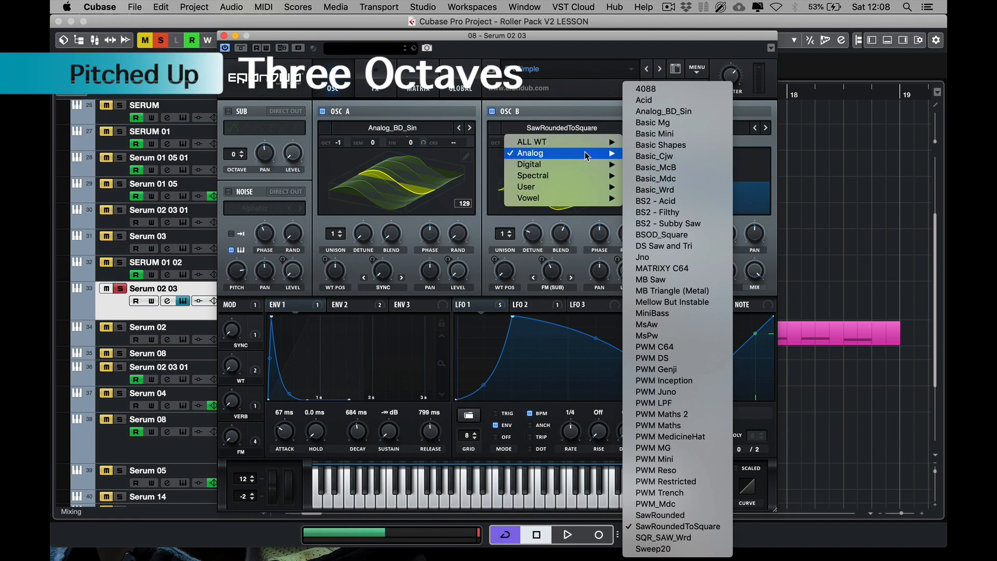
pyautogui.click(699, 526)
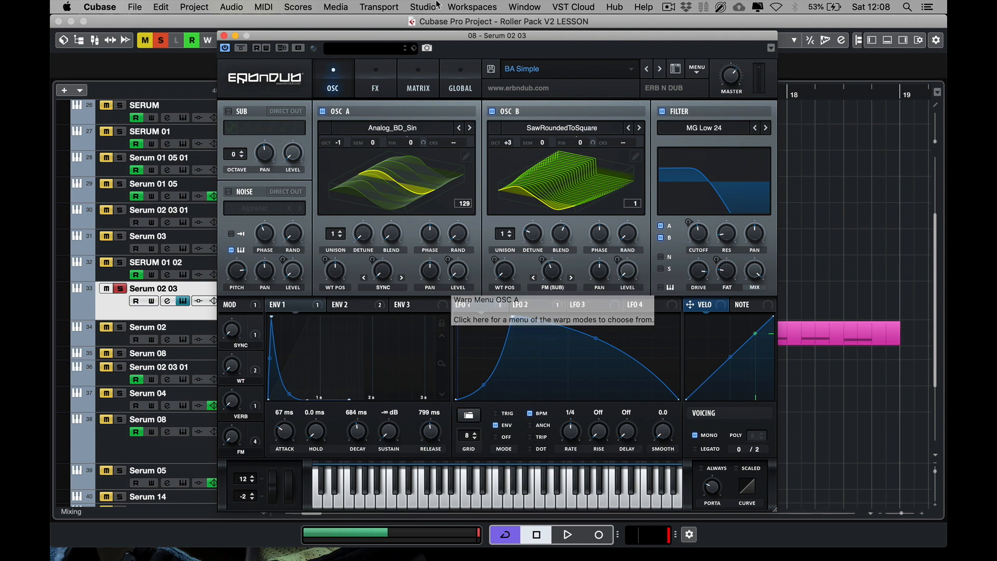
# Step: Switch off OSC B and the filter so that only OSC A sounds in the patch
pyautogui.click(377, 85)
pyautogui.click(352, 78)
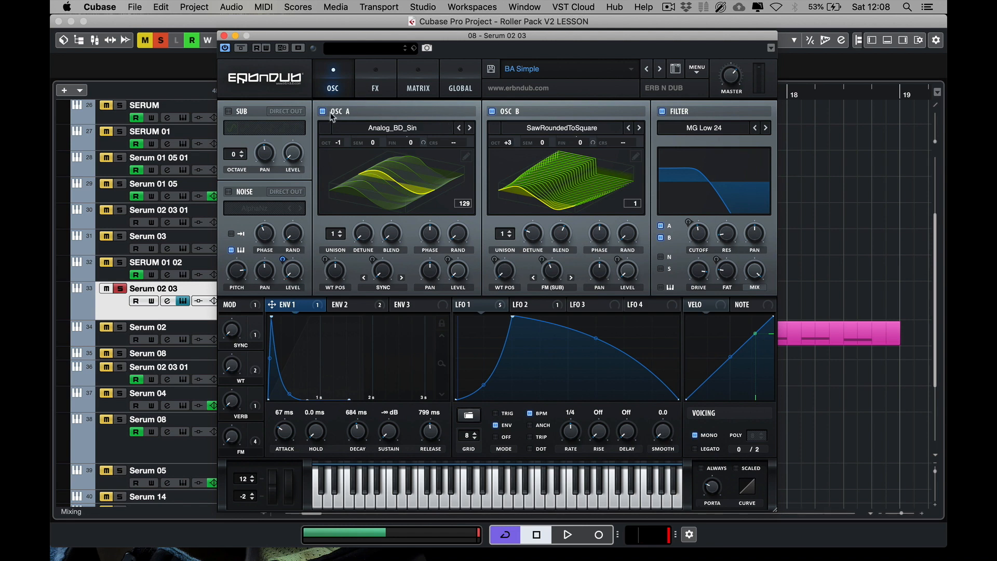
pyautogui.click(492, 111)
pyautogui.click(662, 111)
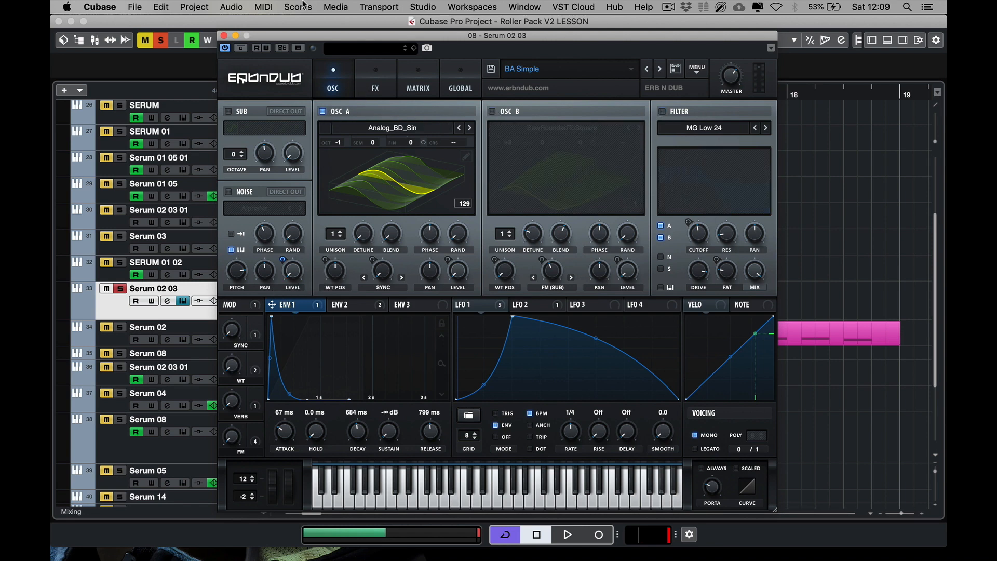
# Step: Bypass the patch's Distortion, EQ, Hyper/Dimension, Filter and Reverb effects
pyautogui.click(375, 79)
pyautogui.click(749, 124)
pyautogui.click(749, 172)
pyautogui.click(750, 220)
pyautogui.click(749, 270)
pyautogui.moveTo(768, 254); pyautogui.dragTo(767, 295)
pyautogui.click(750, 269)
# Step: Return to the oscillator page, audition OSC A on its own and display LFO 1
pyautogui.click(339, 88)
pyautogui.press('space')
pyautogui.press('space')
pyautogui.click(491, 307)
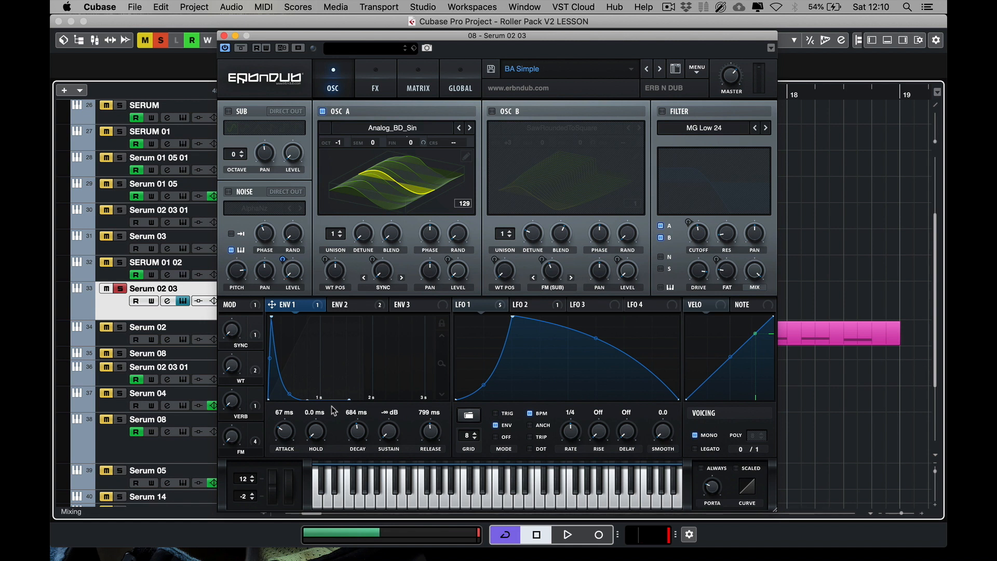
# Step: Switch OSC B back on and audition both oscillators together without the filter
pyautogui.click(493, 112)
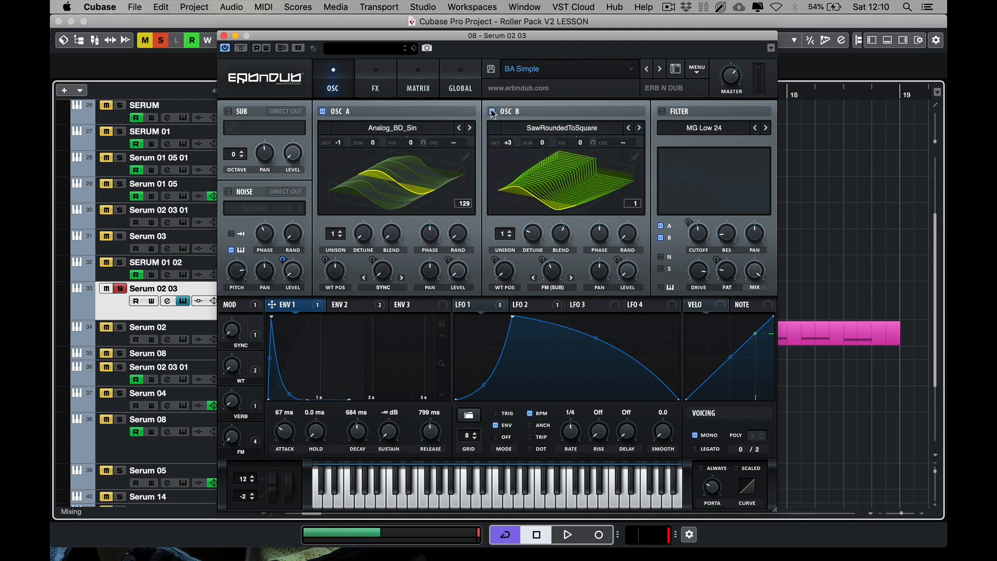
pyautogui.press('space')
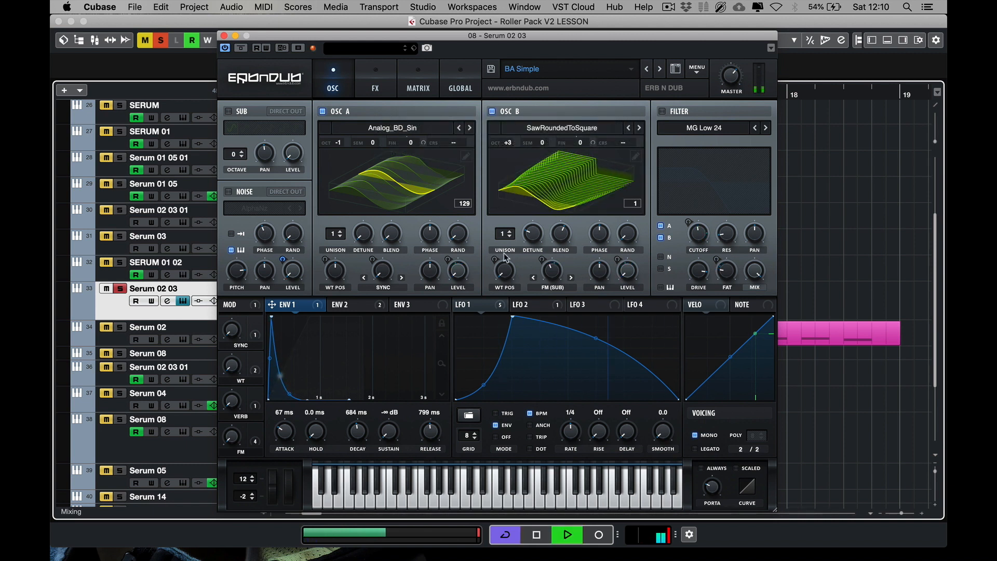
pyautogui.press('space')
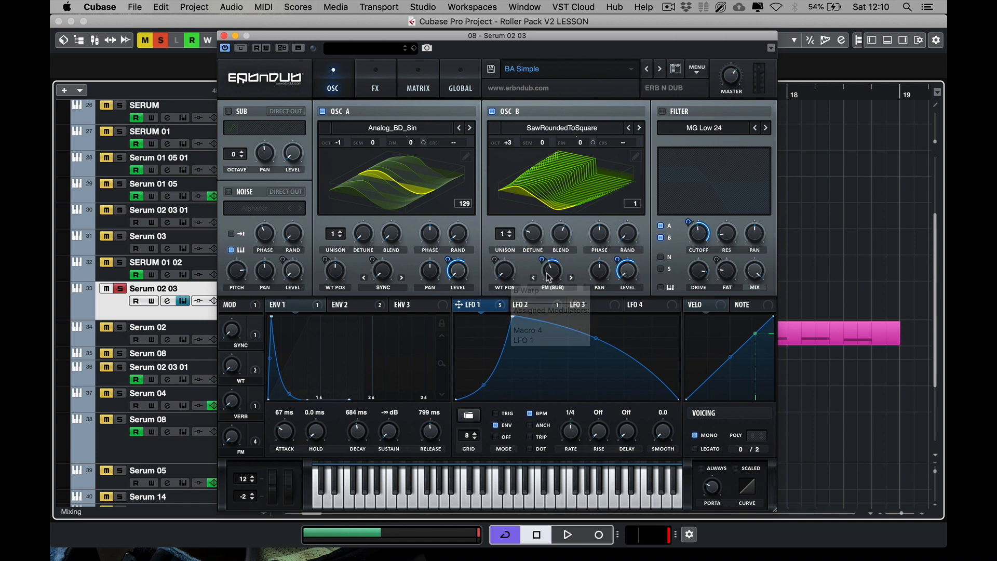
# Step: Re-enable the MG Low 24 filter and review its type, cutoff, resonance, pan, drive, fat, mix and oscillator routing
pyautogui.click(661, 112)
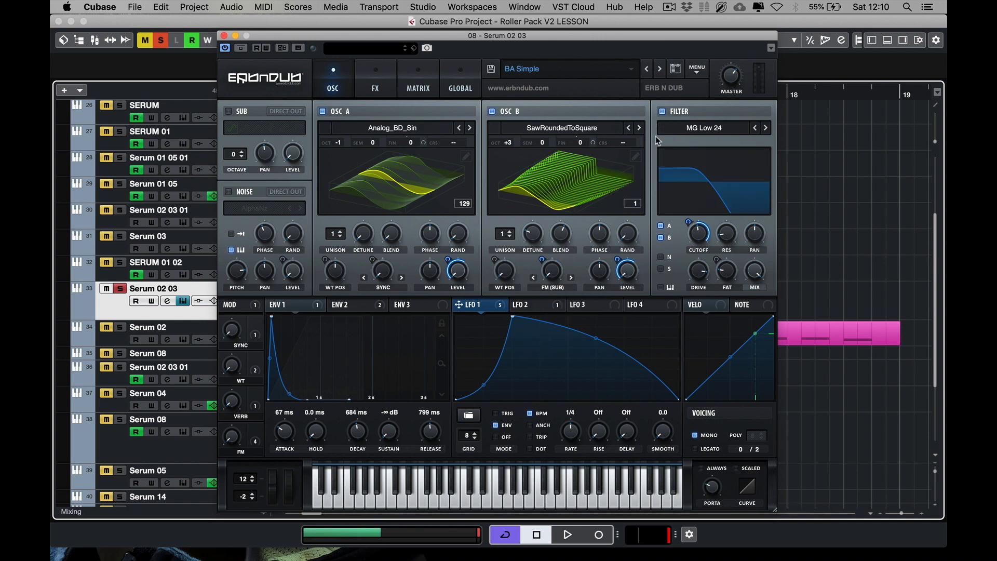
pyautogui.click(702, 129)
pyautogui.moveTo(703, 147)
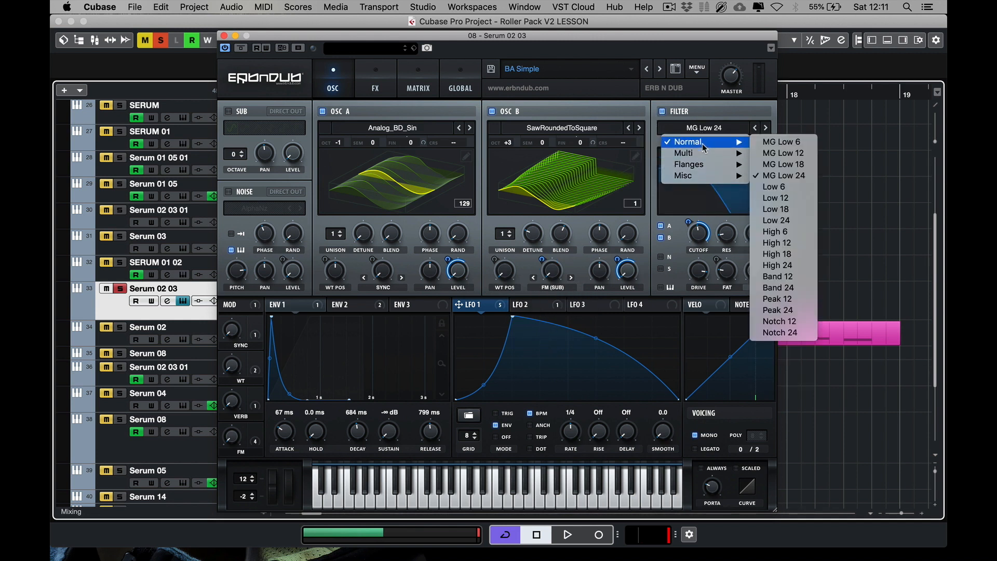
pyautogui.click(694, 239)
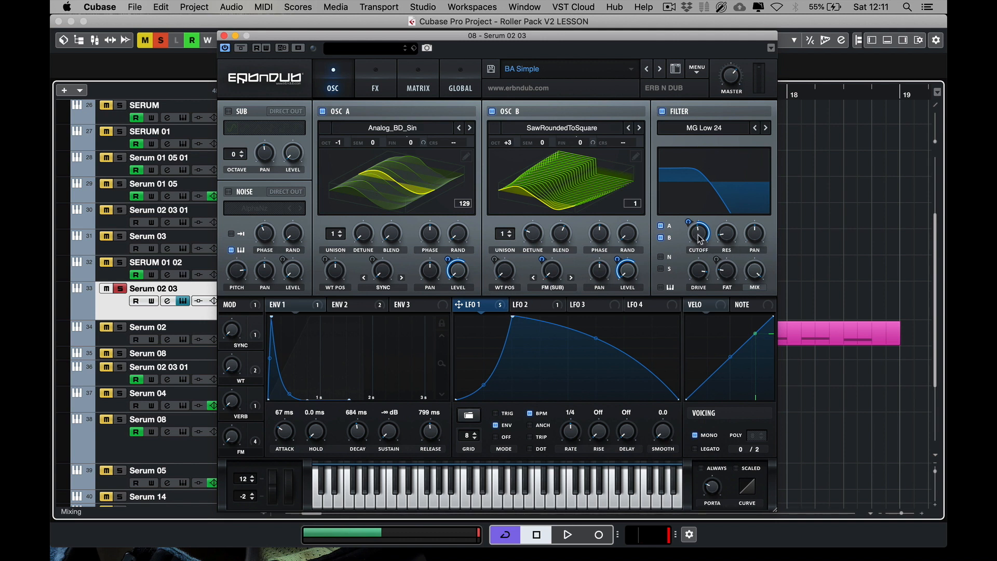
pyautogui.moveTo(700, 239)
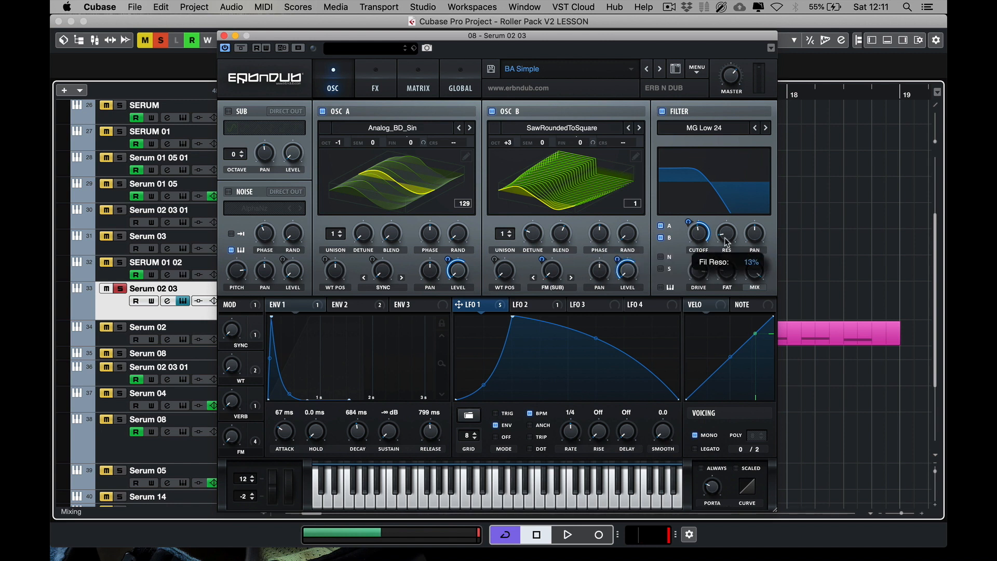
pyautogui.moveTo(759, 243)
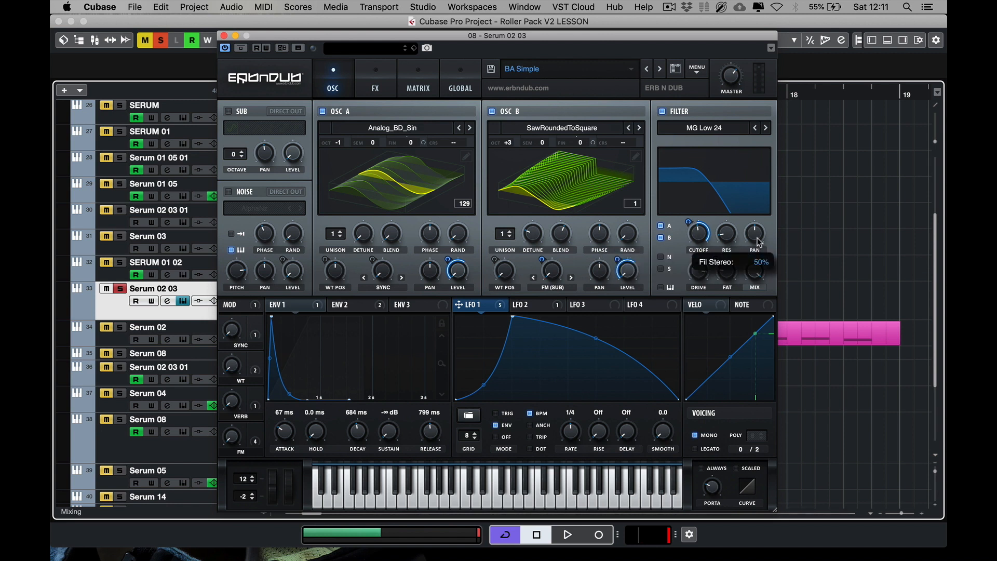
pyautogui.moveTo(697, 275)
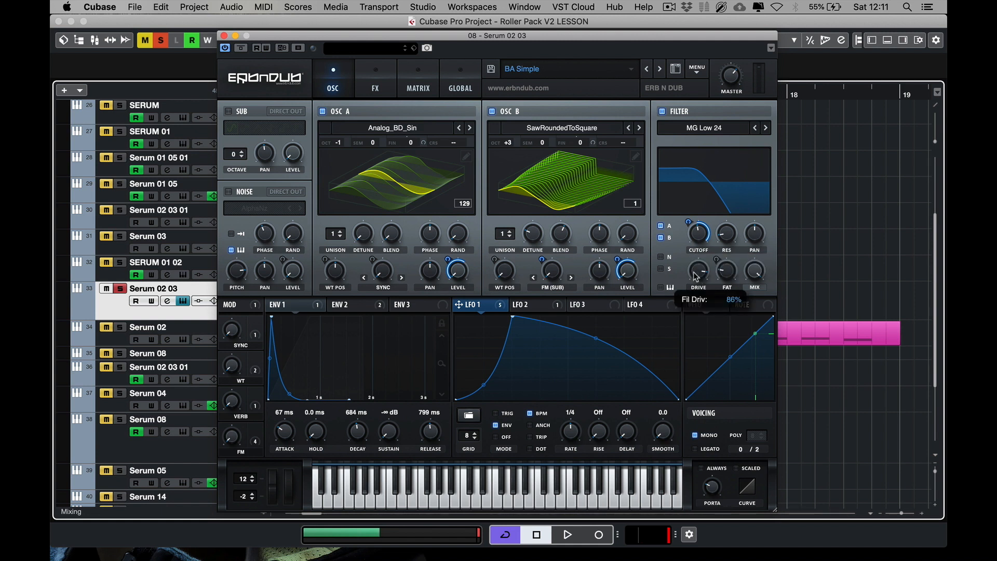
pyautogui.moveTo(727, 268)
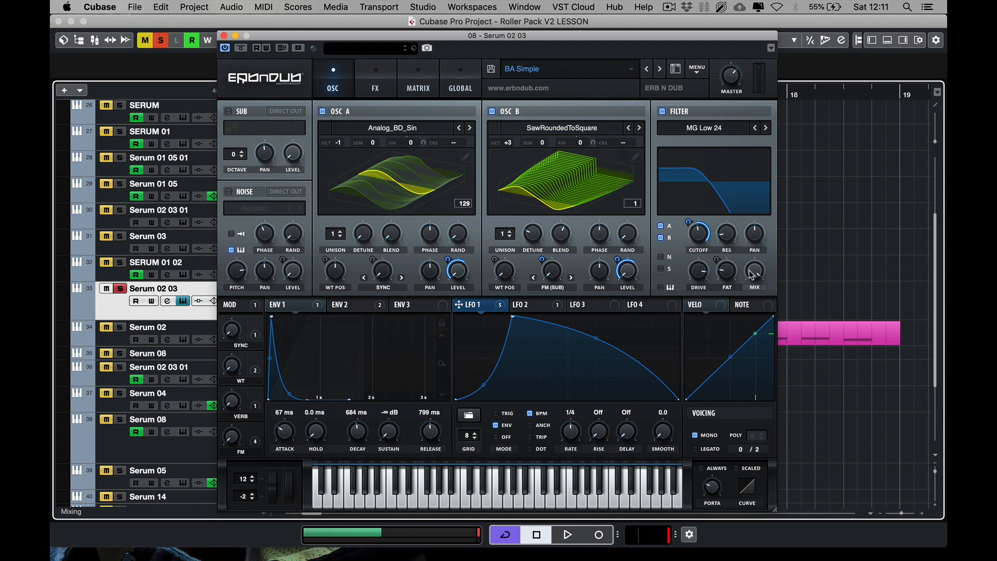
pyautogui.click(661, 226)
# Step: Display the ENV 2 envelope, and re-enable the Diode 1 distortion effect to audition the loop with it
pyautogui.click(363, 306)
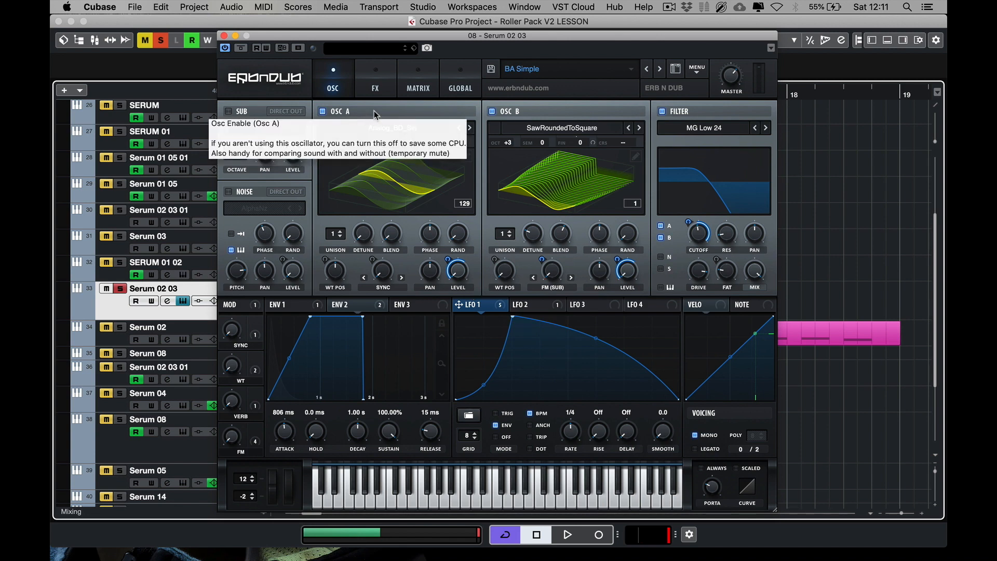
pyautogui.click(377, 82)
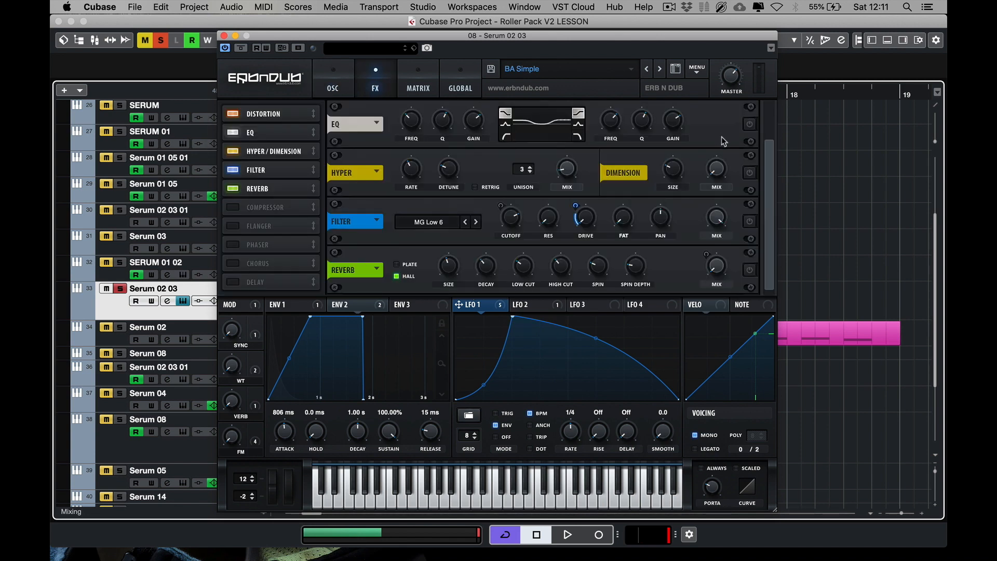
pyautogui.scroll(2, 758, 139)
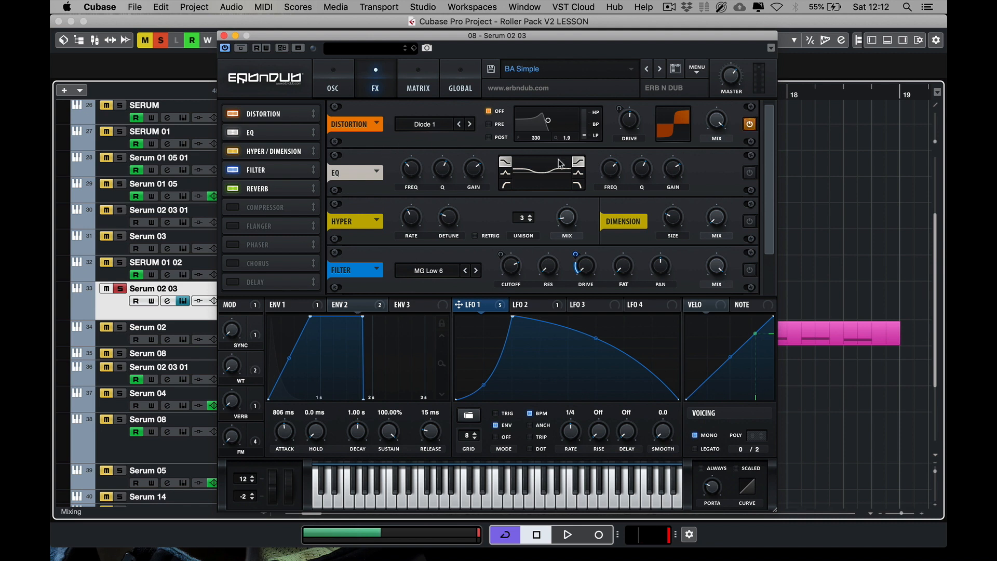
pyautogui.press('space')
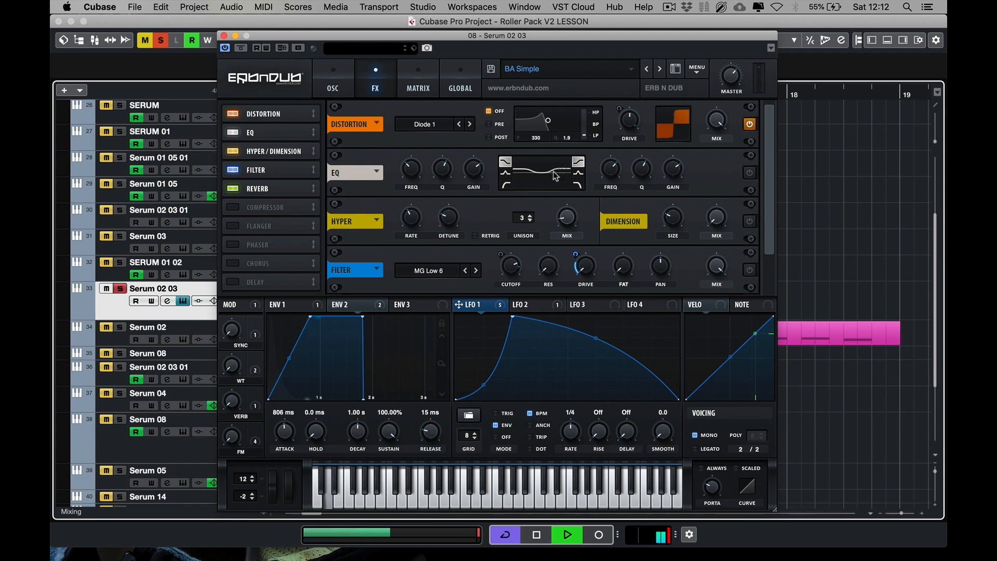
pyautogui.click(530, 305)
pyautogui.click(463, 305)
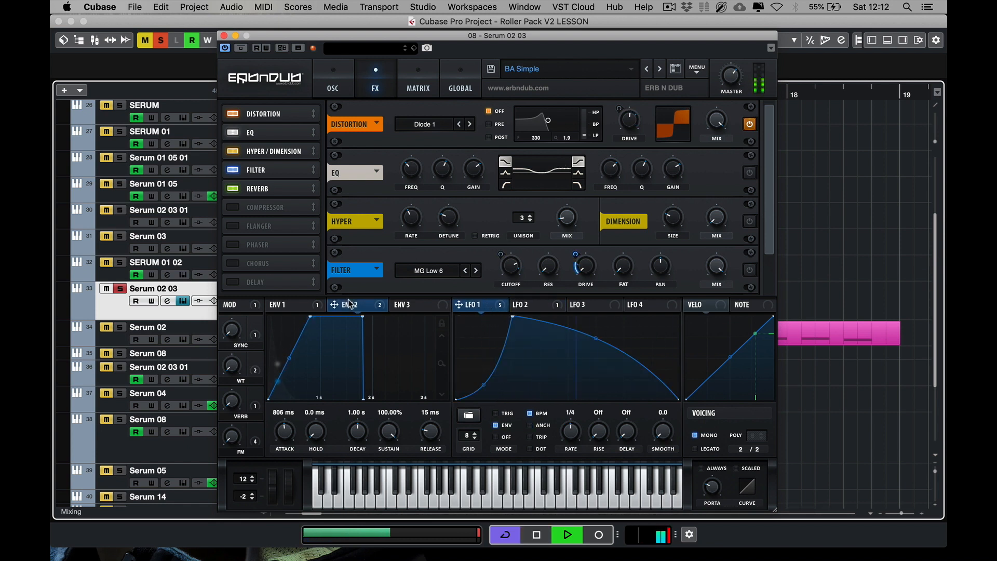
pyautogui.press('space')
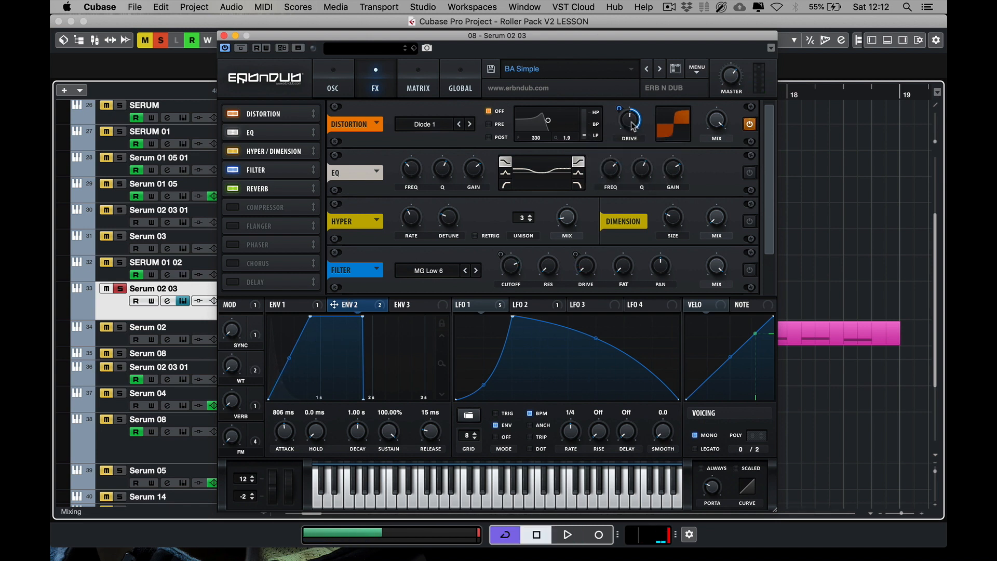
# Step: Re-enable the EQ effect, audition the loop with it, and review the frequency, Q and gain of its low and high bands
pyautogui.moveTo(632, 122)
pyautogui.press('space')
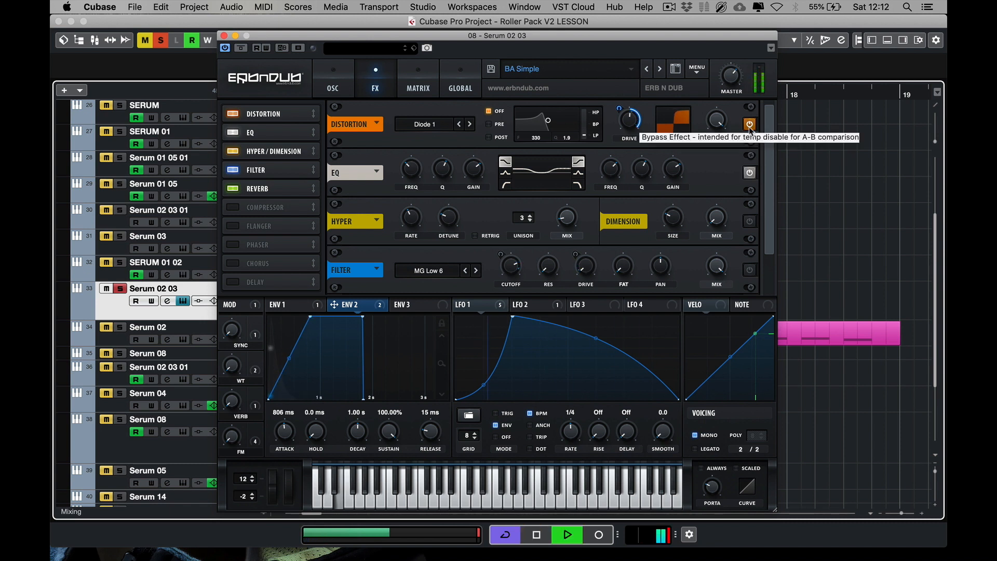
pyautogui.press('space')
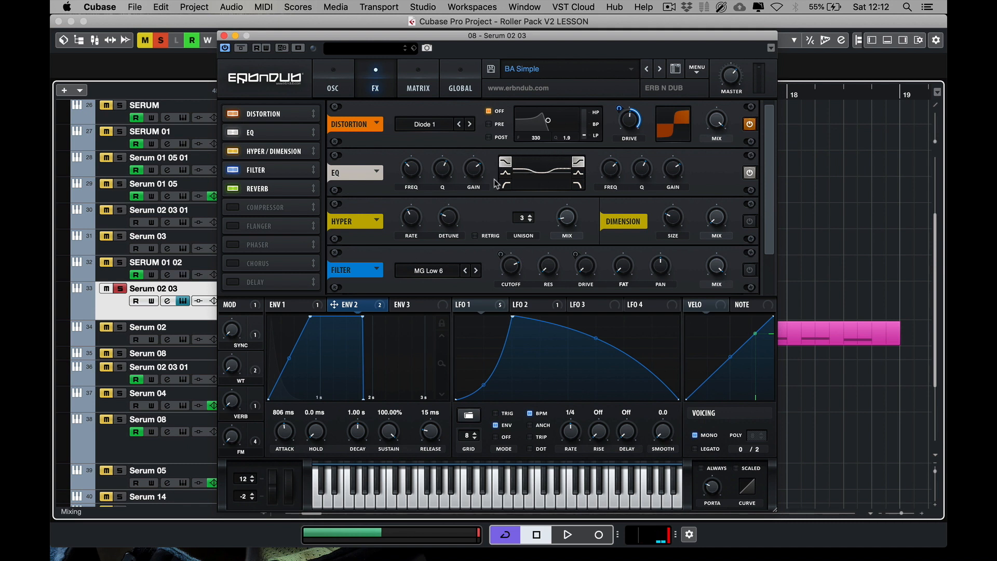
pyautogui.moveTo(407, 173)
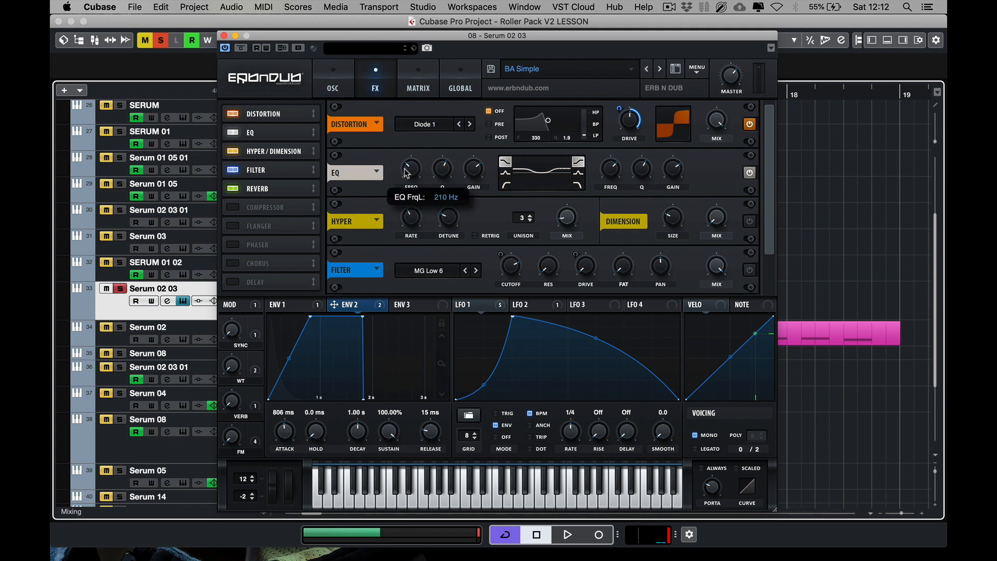
pyautogui.moveTo(445, 173)
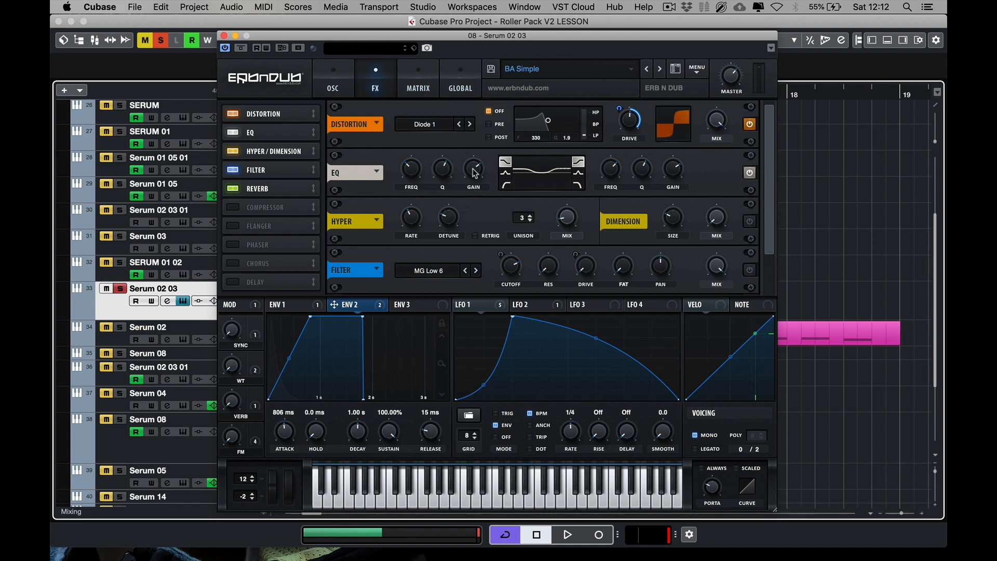
pyautogui.moveTo(476, 173)
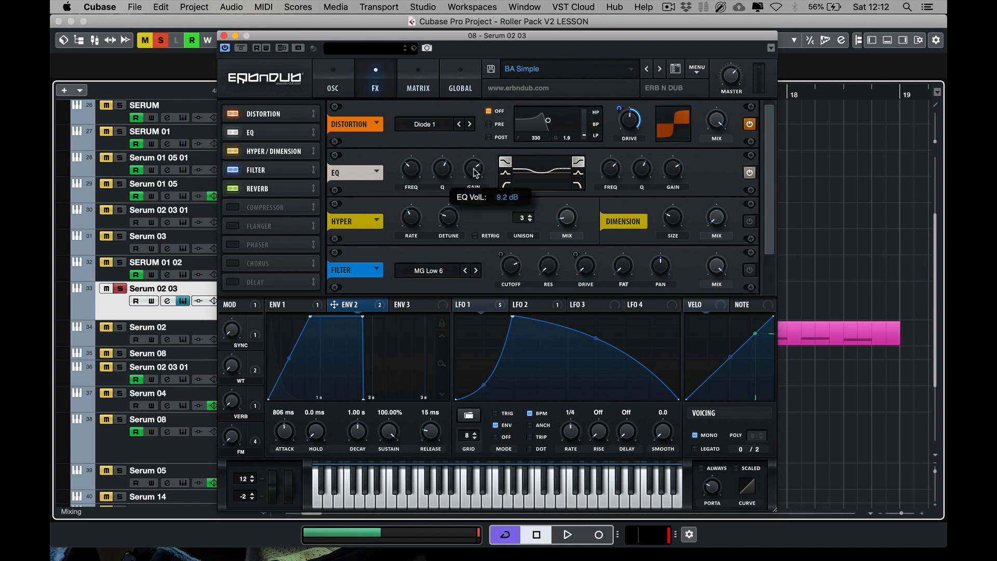
pyautogui.moveTo(617, 174)
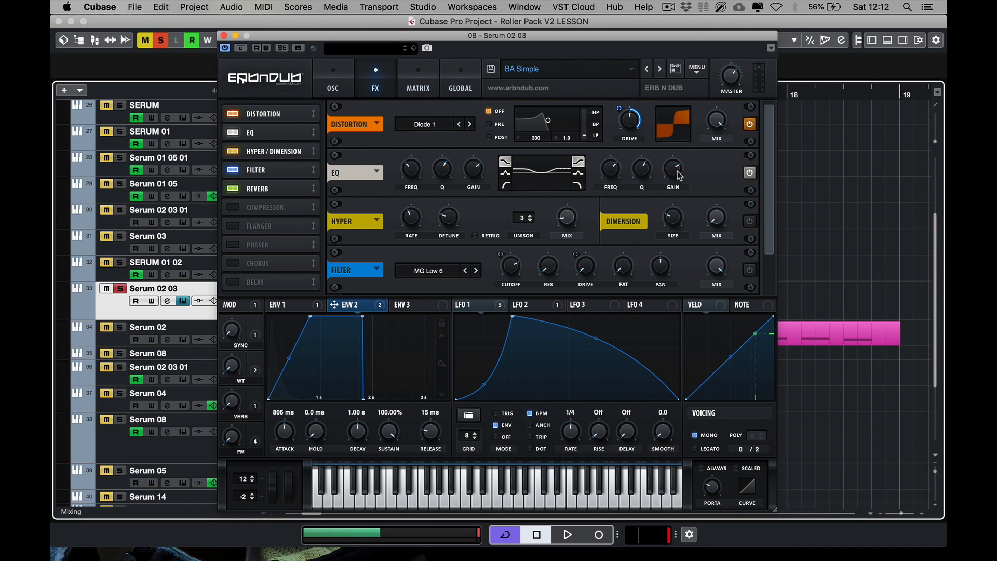
pyautogui.moveTo(679, 175)
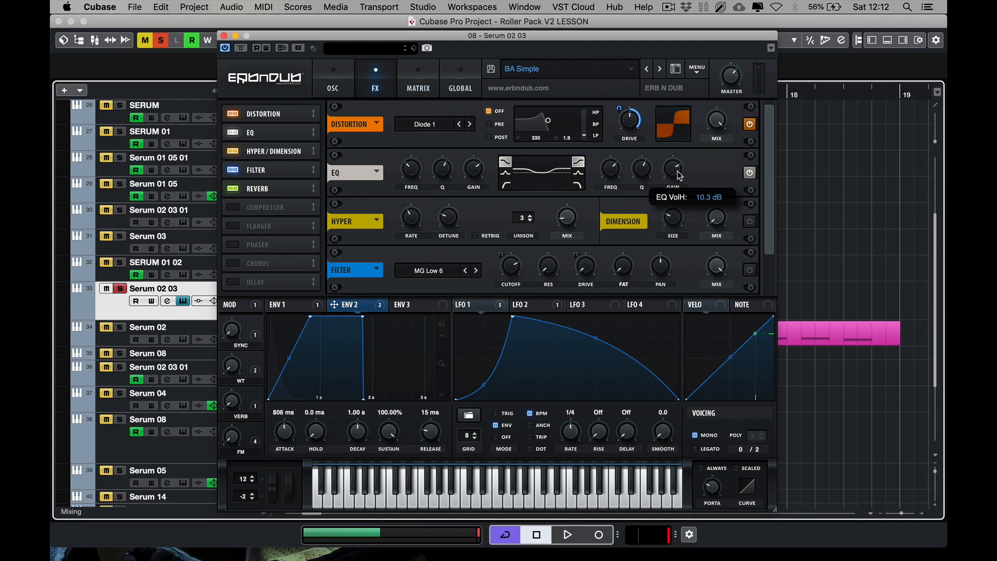
# Step: Re-enable the Hyper/Dimension effect and review its rate, detune and mix settings
pyautogui.click(749, 222)
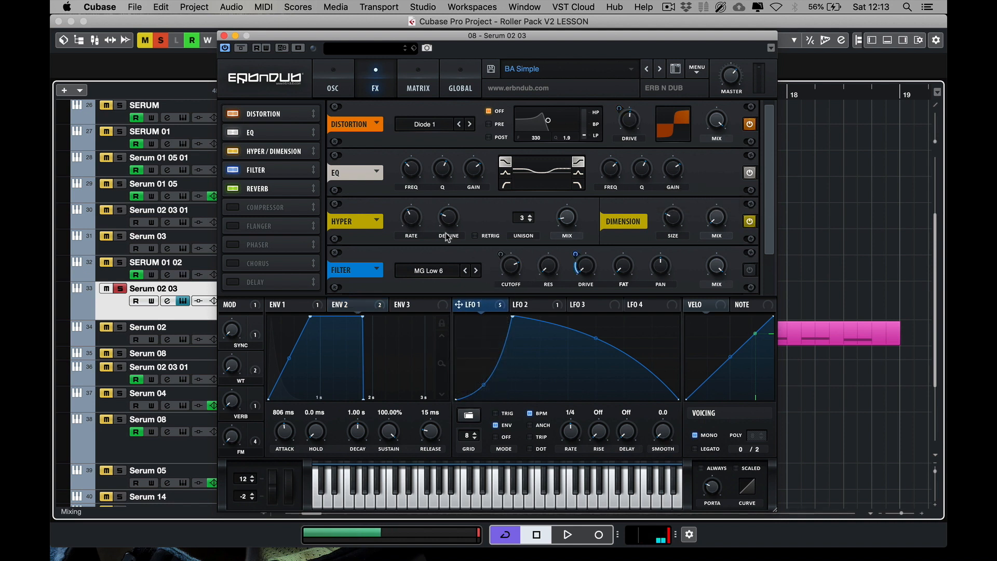
pyautogui.moveTo(416, 224)
pyautogui.moveTo(450, 221)
pyautogui.moveTo(568, 222)
pyautogui.moveTo(716, 219)
# Step: Re-enable the MG Low 6 effects filter, review its type, resonance, drive, pan and mix, and audition the loop with it
pyautogui.scroll(-3, 764, 252)
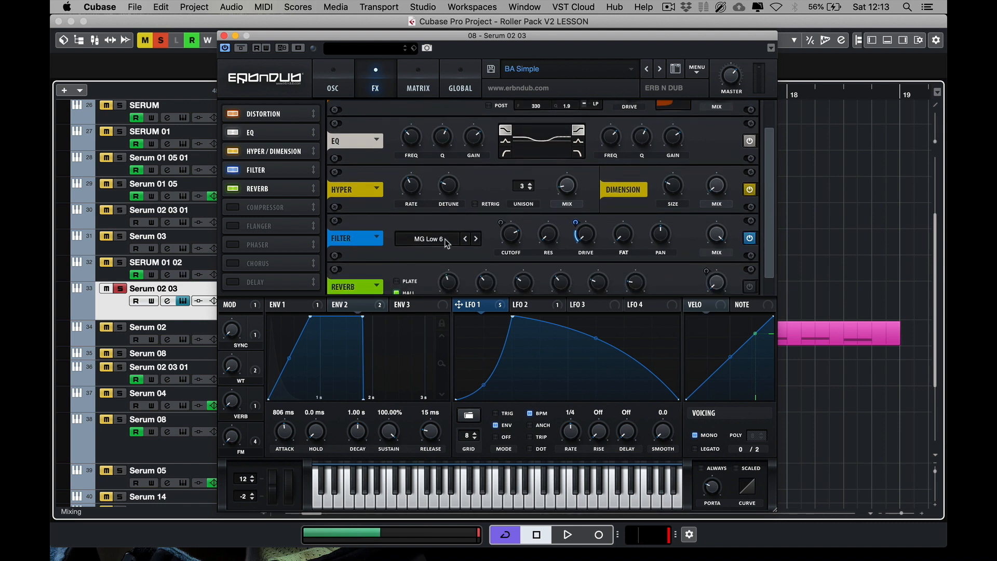
pyautogui.click(446, 240)
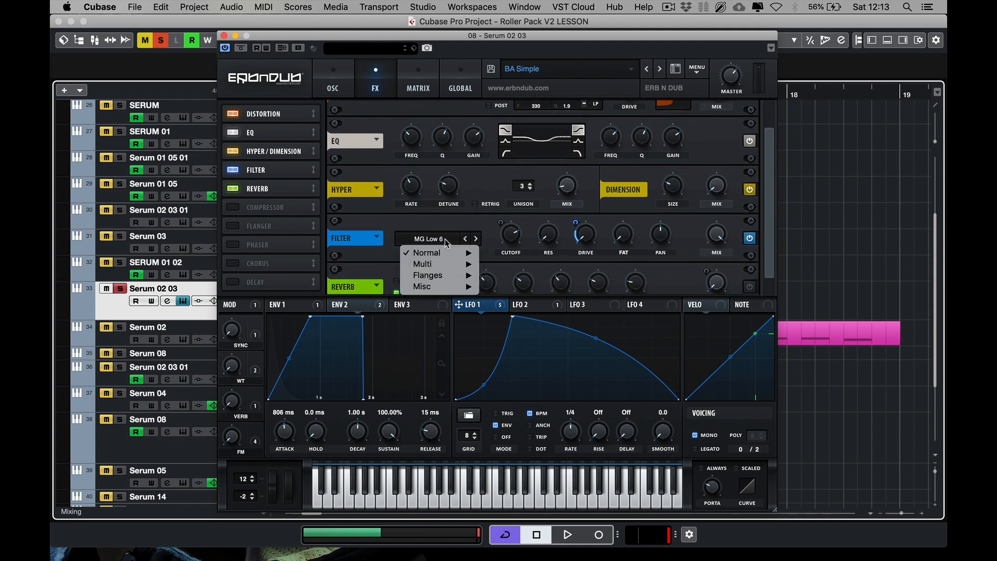
pyautogui.click(485, 229)
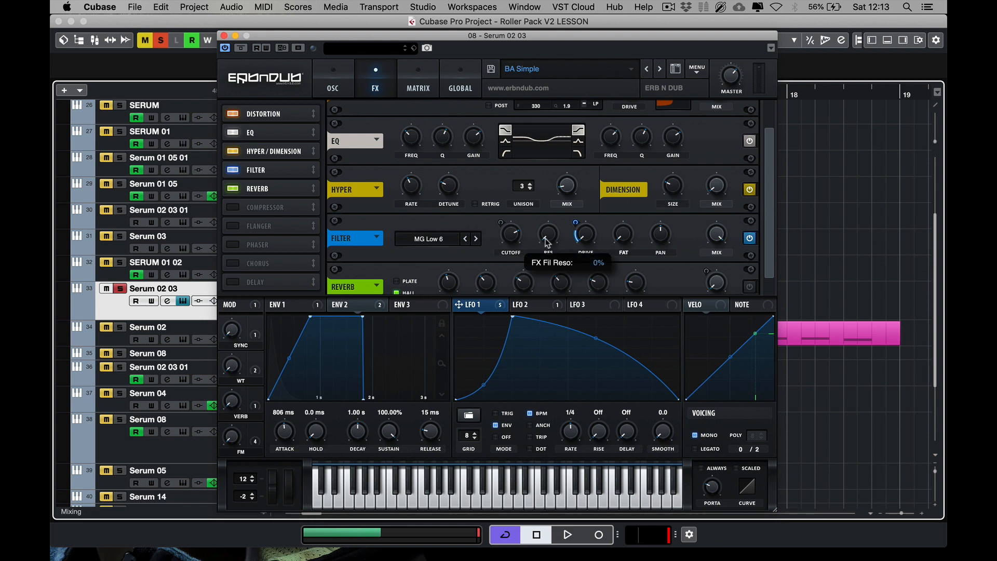
pyautogui.moveTo(585, 233)
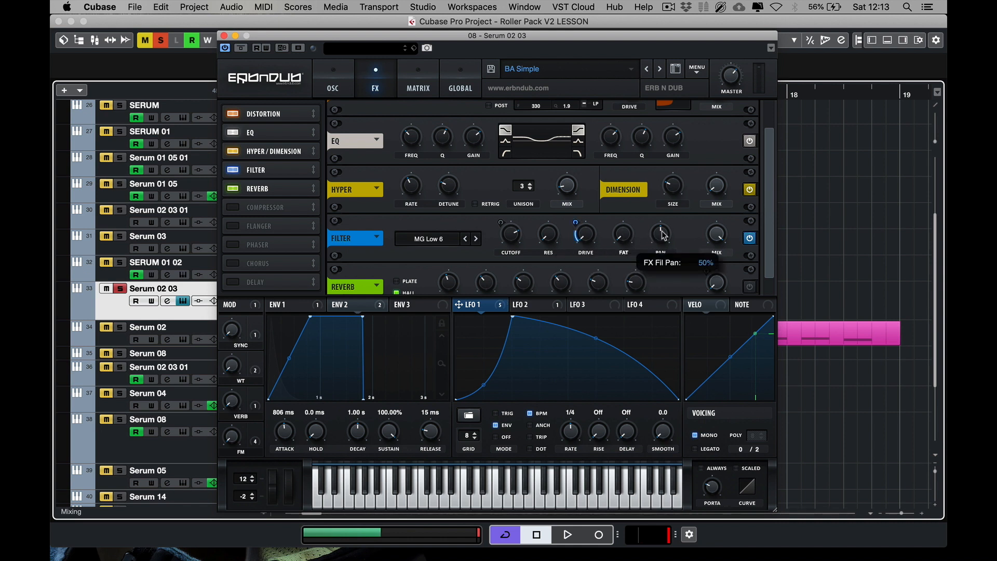
pyautogui.moveTo(715, 236)
pyautogui.press('space')
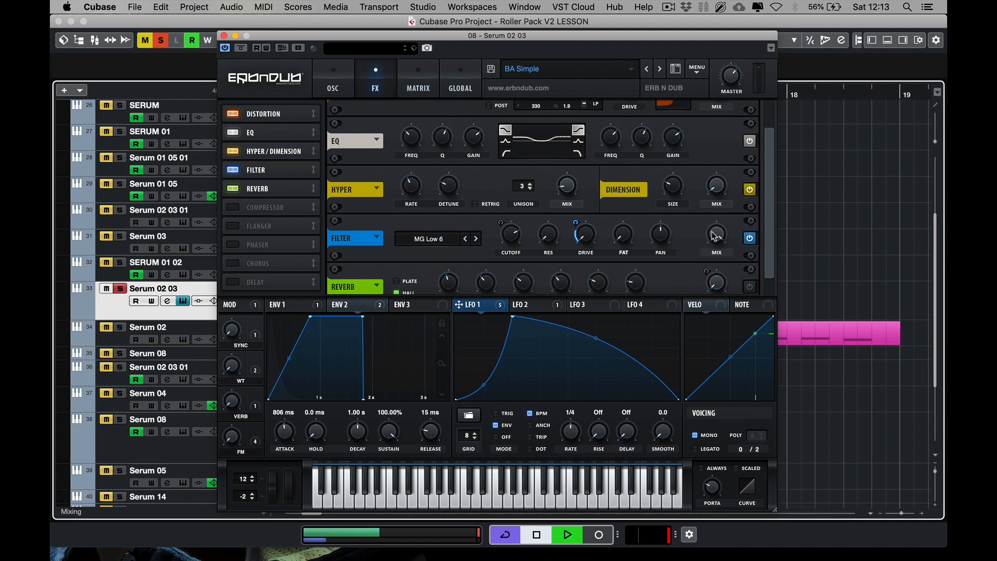
pyautogui.press('space')
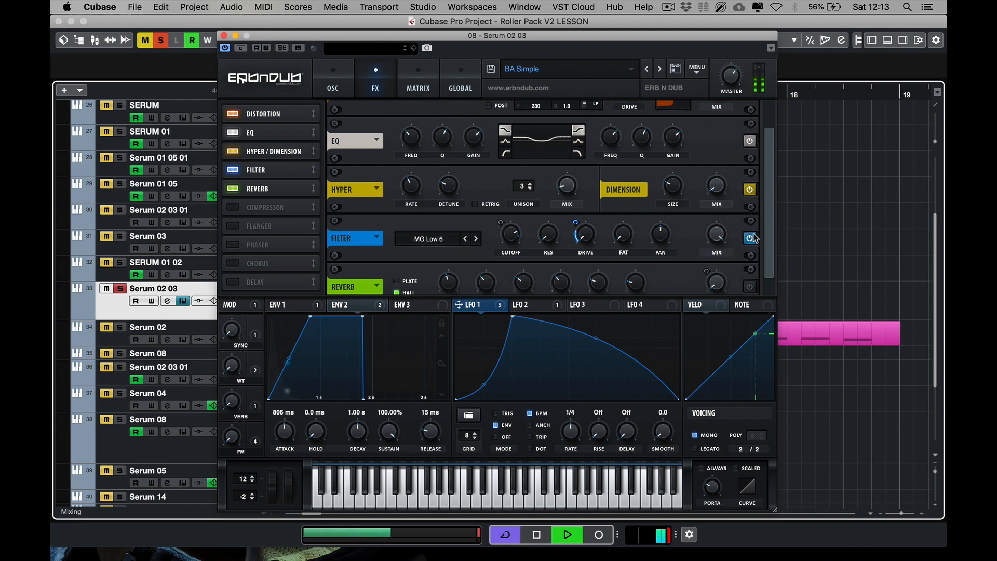
# Step: Re-enable the Hall reverb effect and audition the loop while trying out the VERB macro
pyautogui.scroll(-1, 623, 259)
pyautogui.click(530, 305)
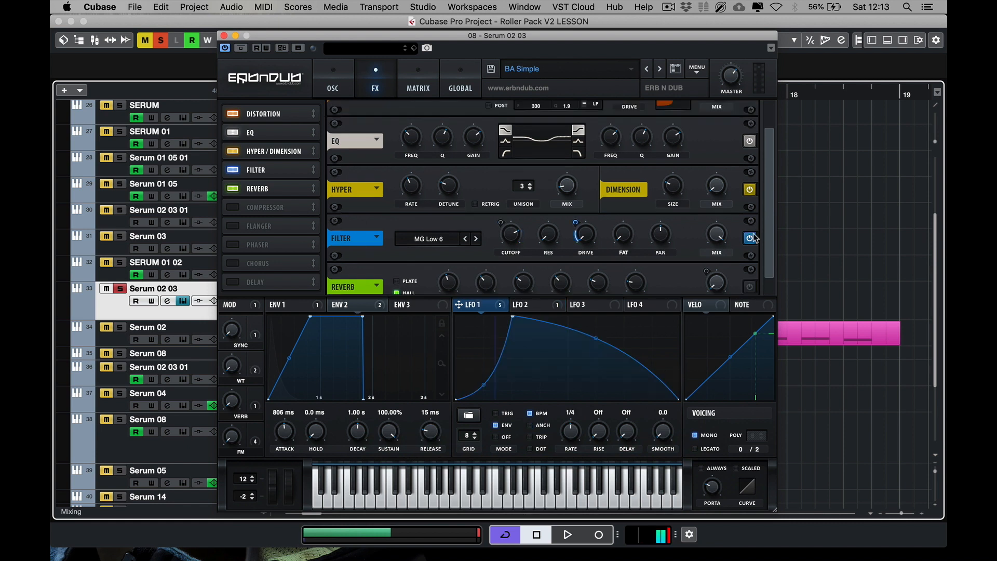
pyautogui.scroll(-1, 763, 233)
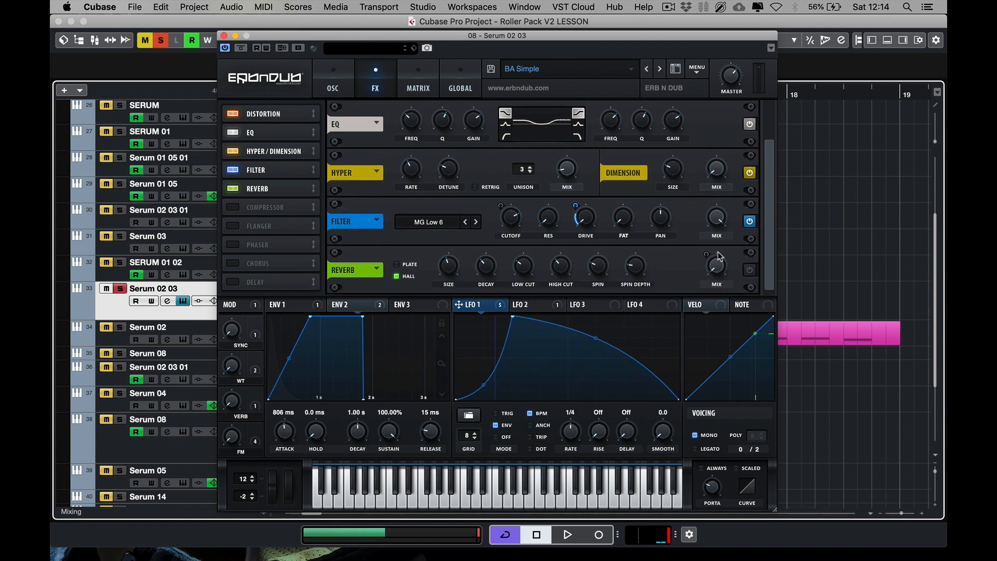
pyautogui.click(749, 270)
pyautogui.press('space')
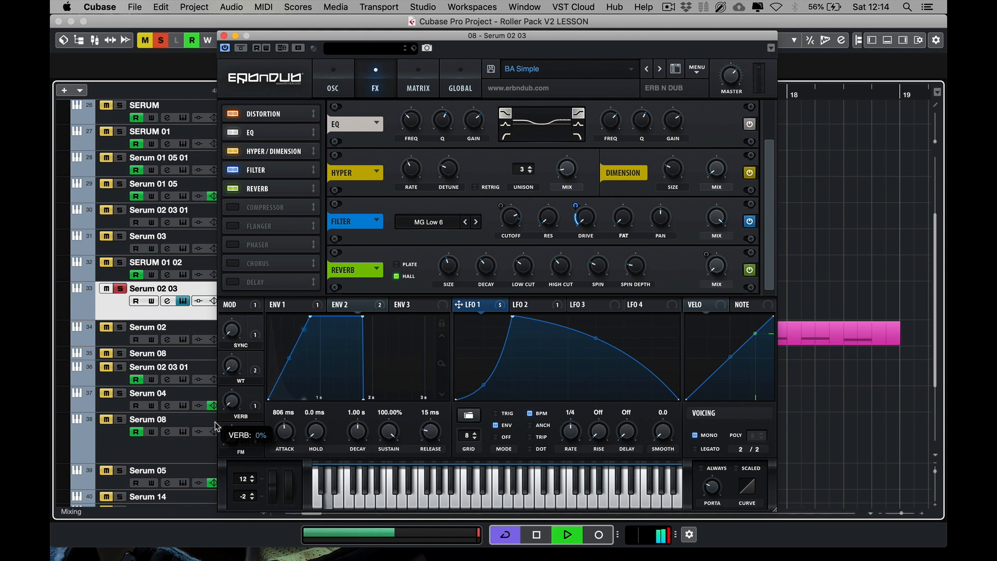
pyautogui.press('space')
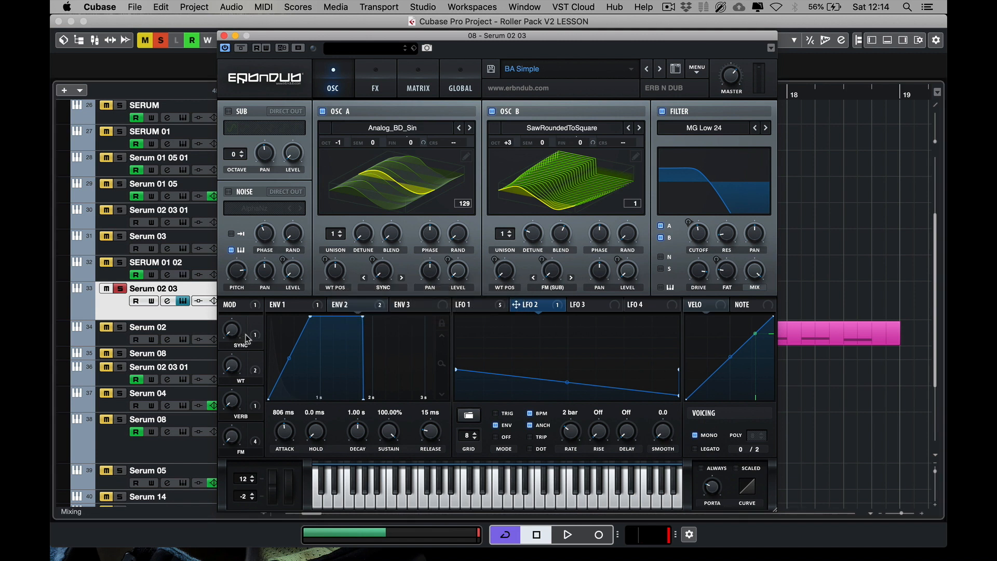
# Step: Display LFO 1, audition the loop while sweeping the SYNC and WT macros, and show which controls the WT macro modulates
pyautogui.click(479, 308)
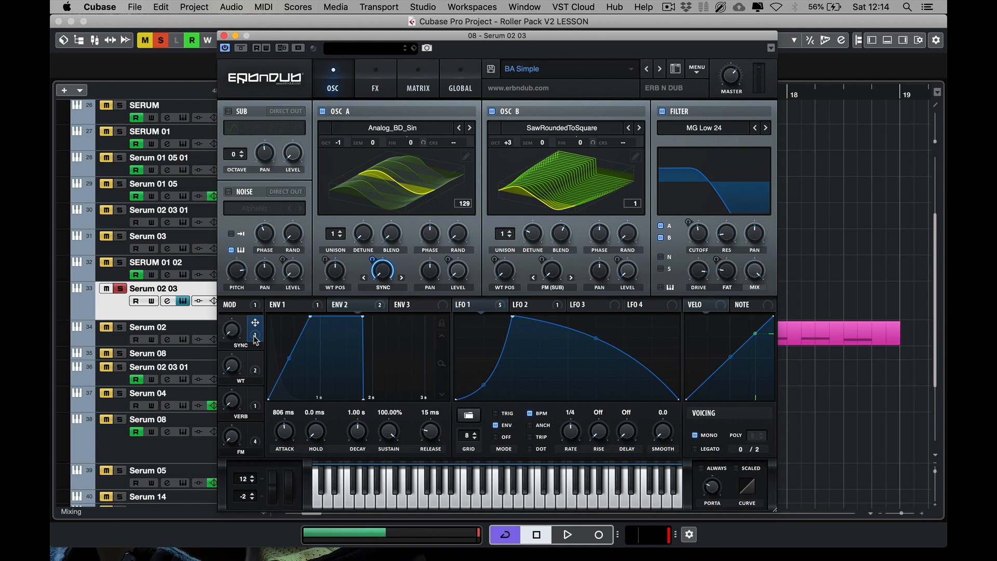
pyautogui.press('space')
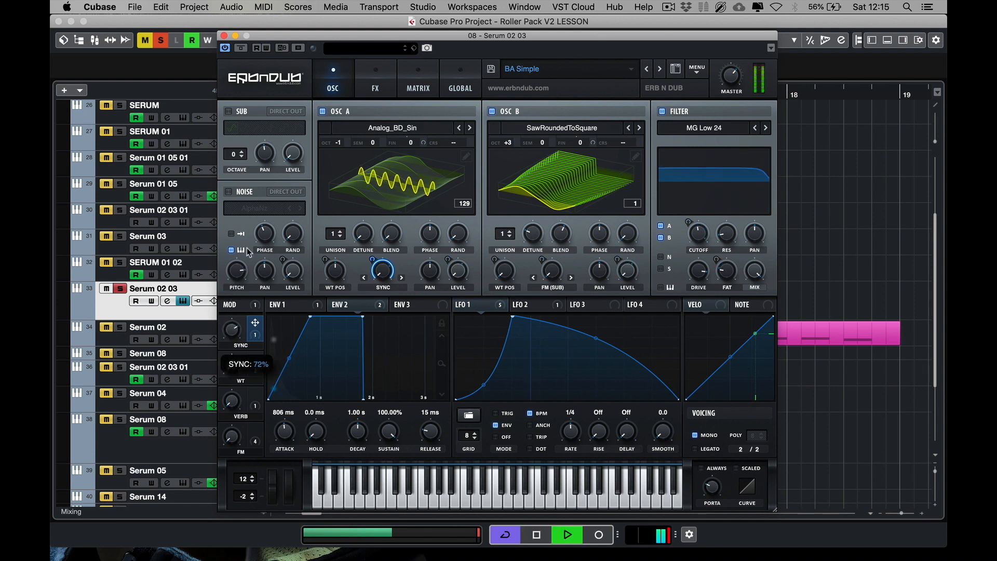
pyautogui.moveTo(248, 253); pyautogui.dragTo(226, 457)
pyautogui.press('space')
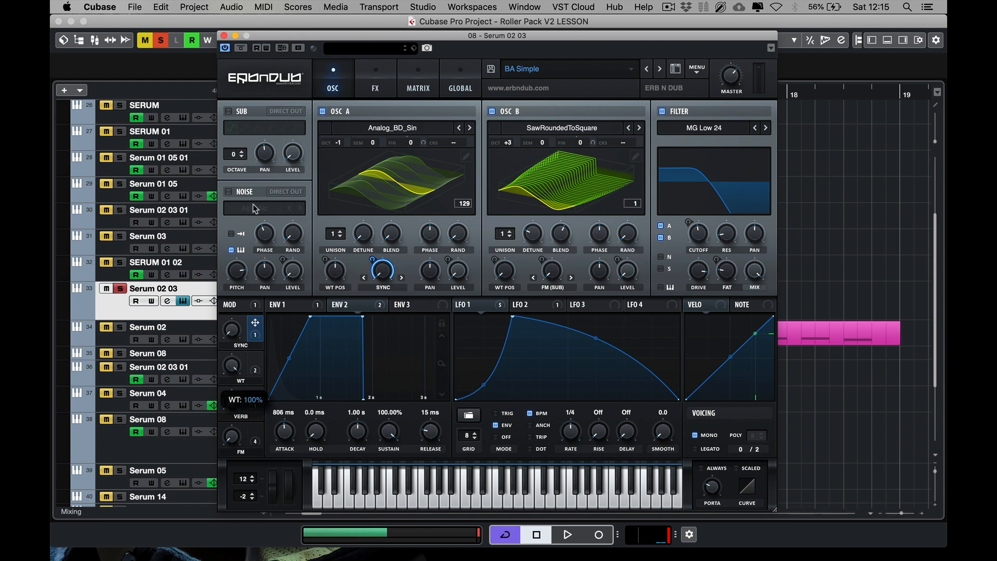
pyautogui.click(259, 359)
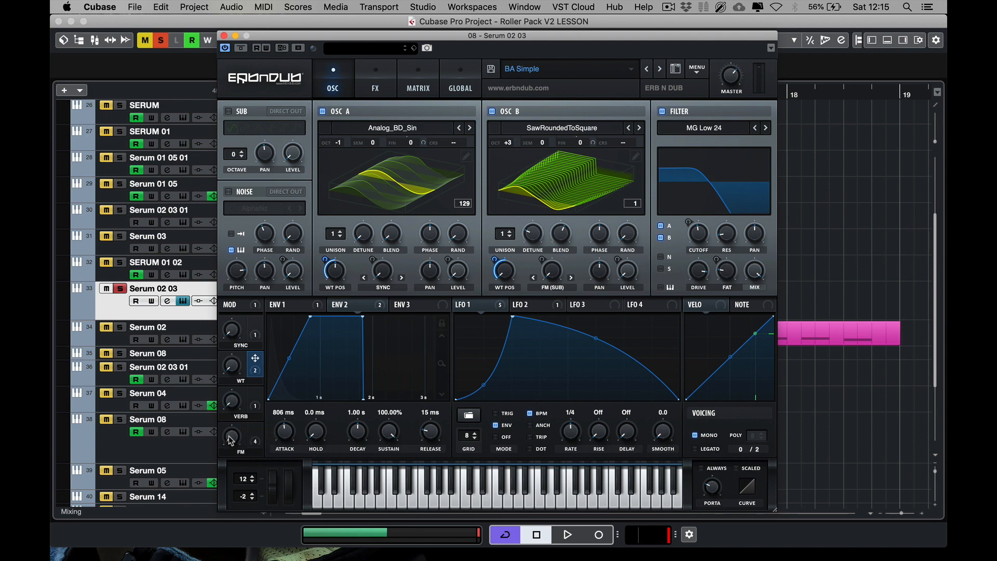
# Step: Close the Serum window, open the MixConsole, and solo the FX 5-ValhallaRoom channel while playing the loop
pyautogui.click(225, 35)
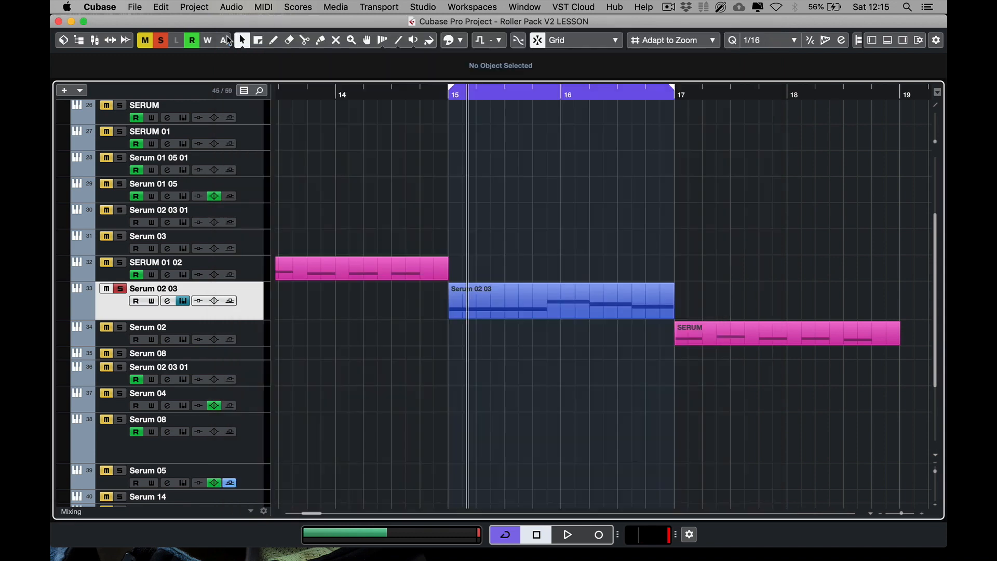
pyautogui.press('F3')
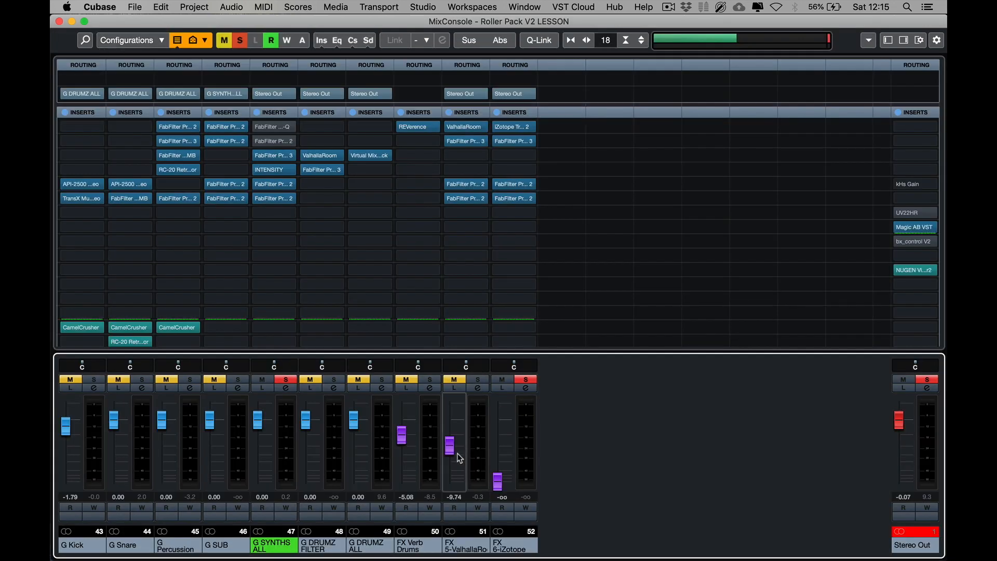
pyautogui.click(478, 379)
pyautogui.press('space')
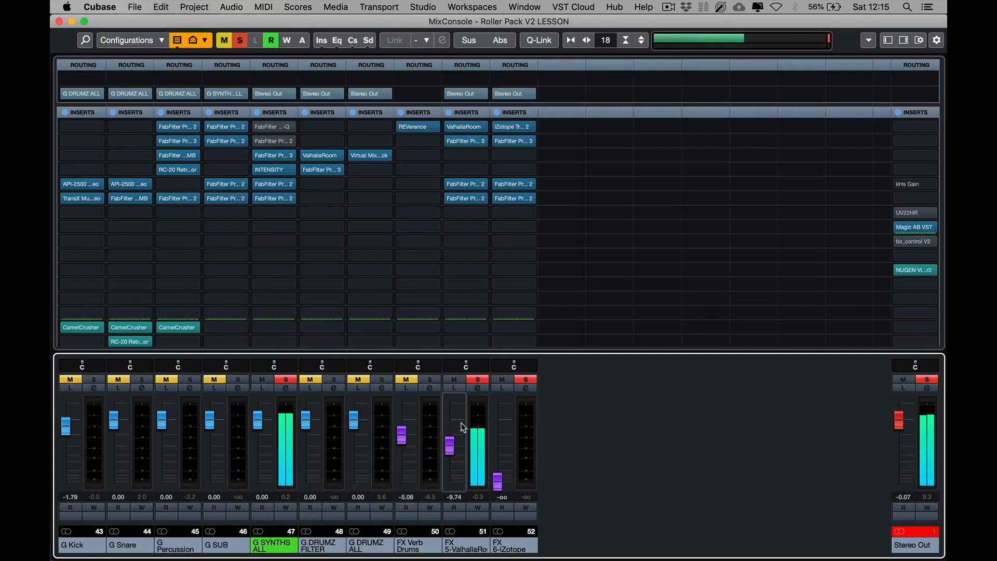
# Step: Inspect the ValhallaRoom insert on the FX 5 channel and the FabFilter Pro-Q 3 insert on G SYNTHS ALL
pyautogui.click(464, 127)
pyautogui.moveTo(452, 106); pyautogui.dragTo(455, 145)
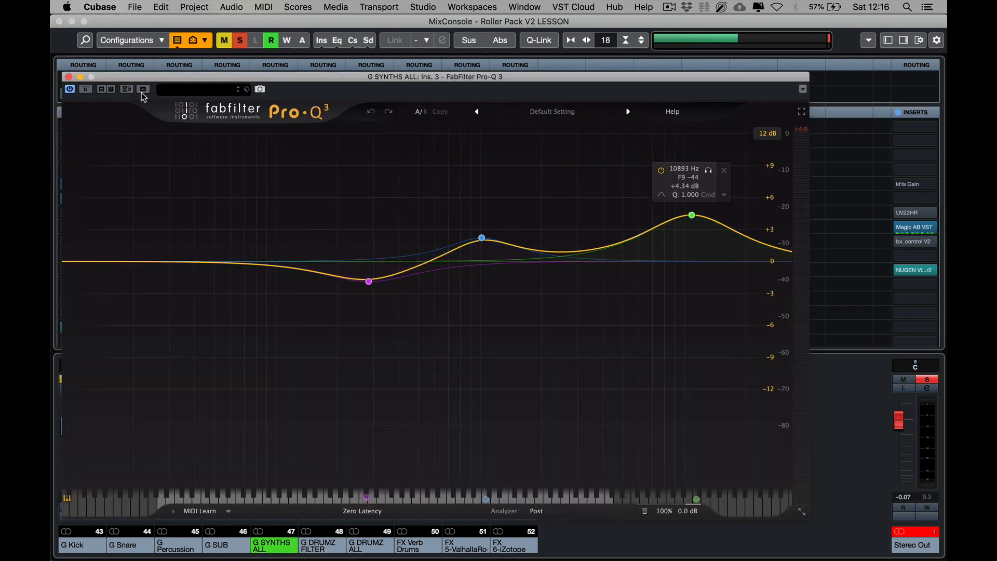
pyautogui.click(69, 77)
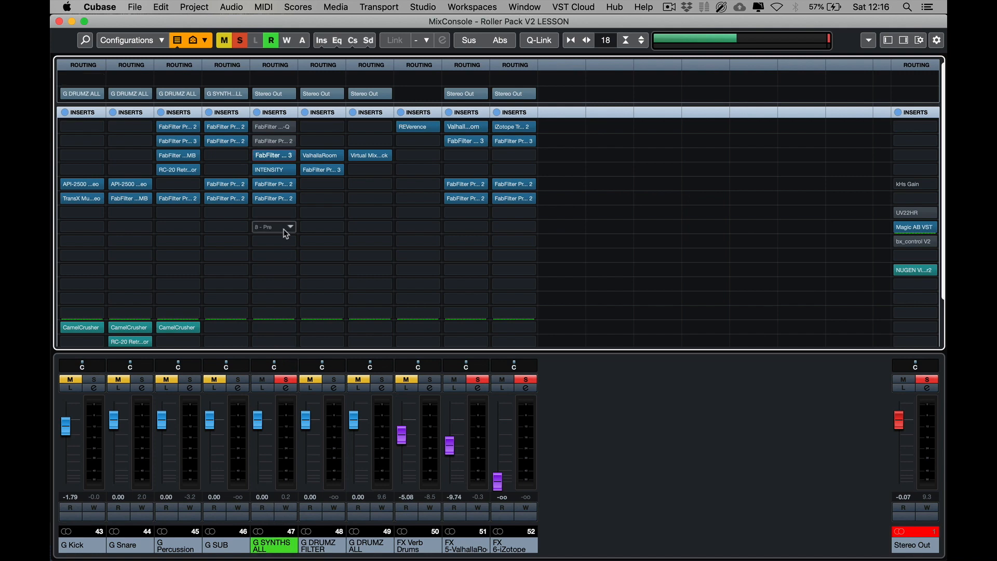
# Step: Review the INTENSITY insert on G SYNTHS ALL, compare the loop with it bypassed and active, and close its window
pyautogui.moveTo(270, 162)
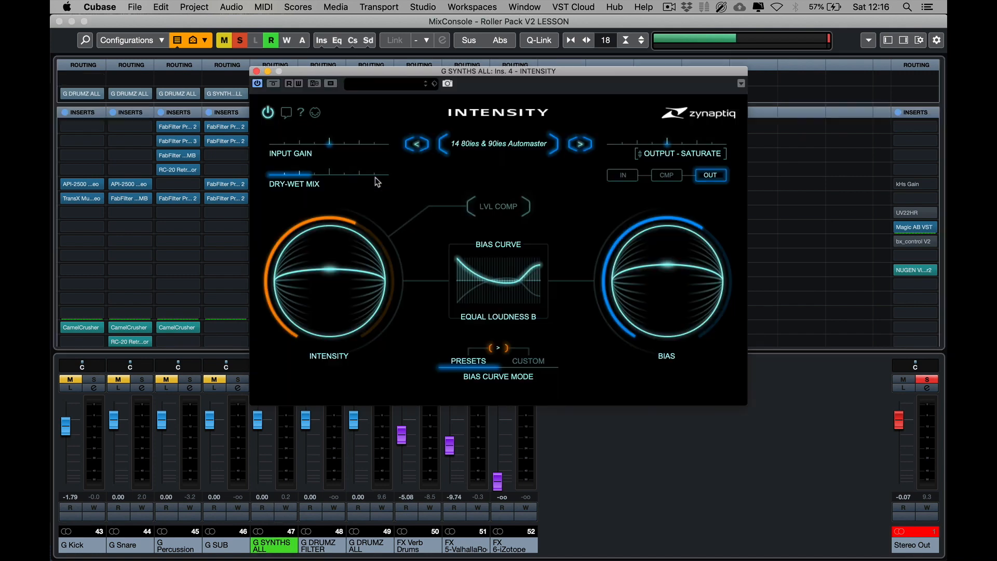
pyautogui.moveTo(445, 74); pyautogui.dragTo(434, 129)
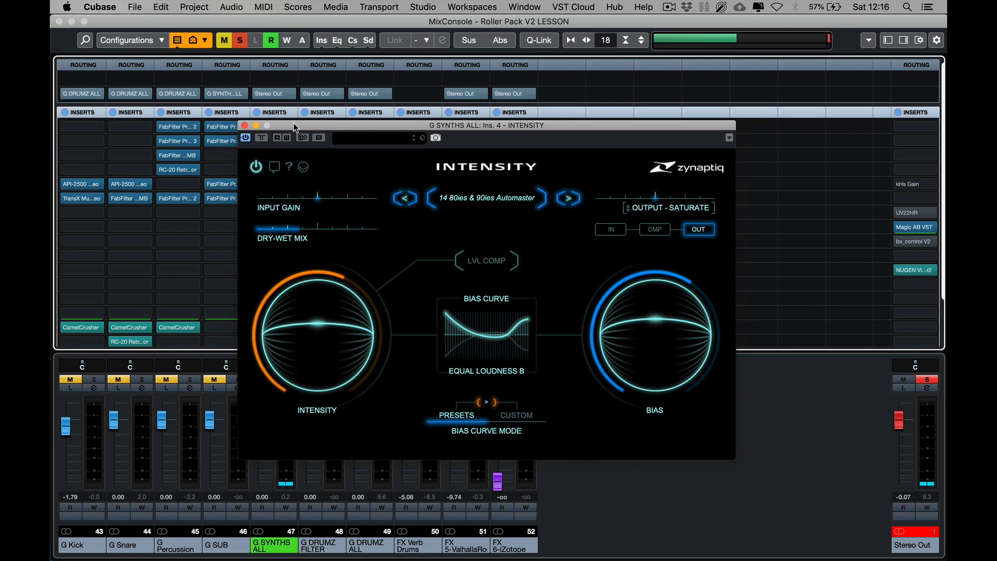
pyautogui.click(267, 135)
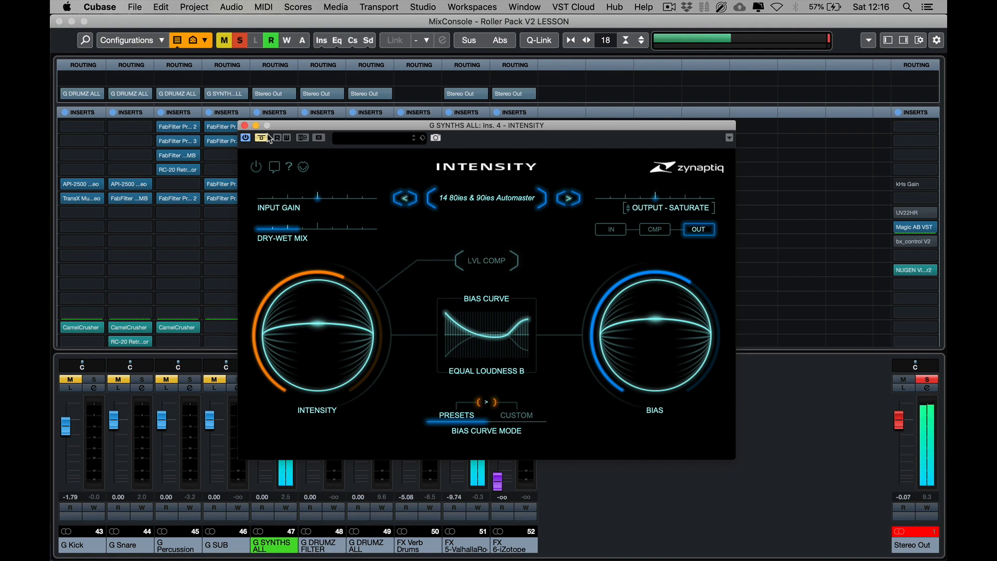
pyautogui.click(267, 134)
pyautogui.click(244, 125)
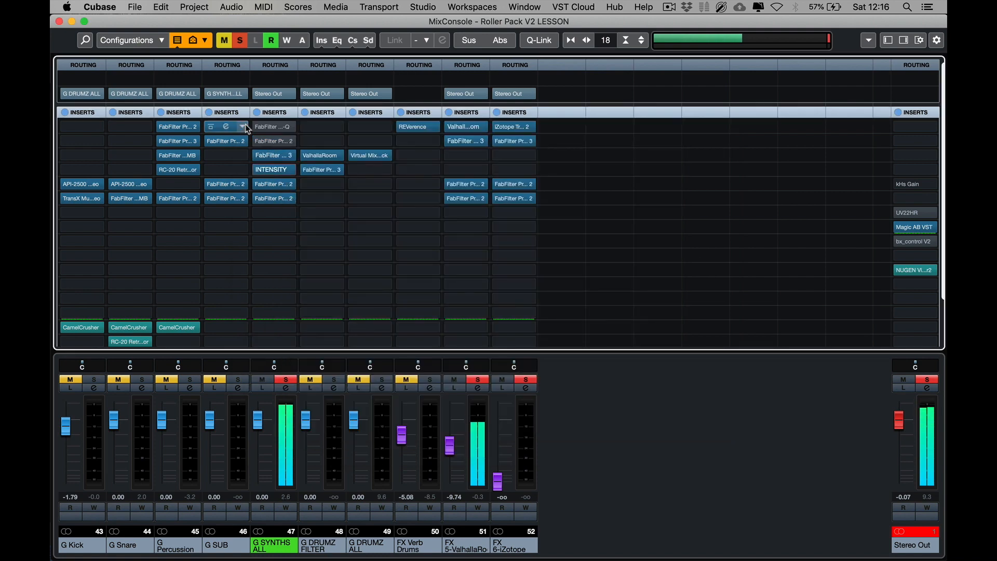
# Step: Examine both FabFilter Pro-C 2 sidechain compressors on G SYNTHS ALL, then close them and return to the project window
pyautogui.click(269, 184)
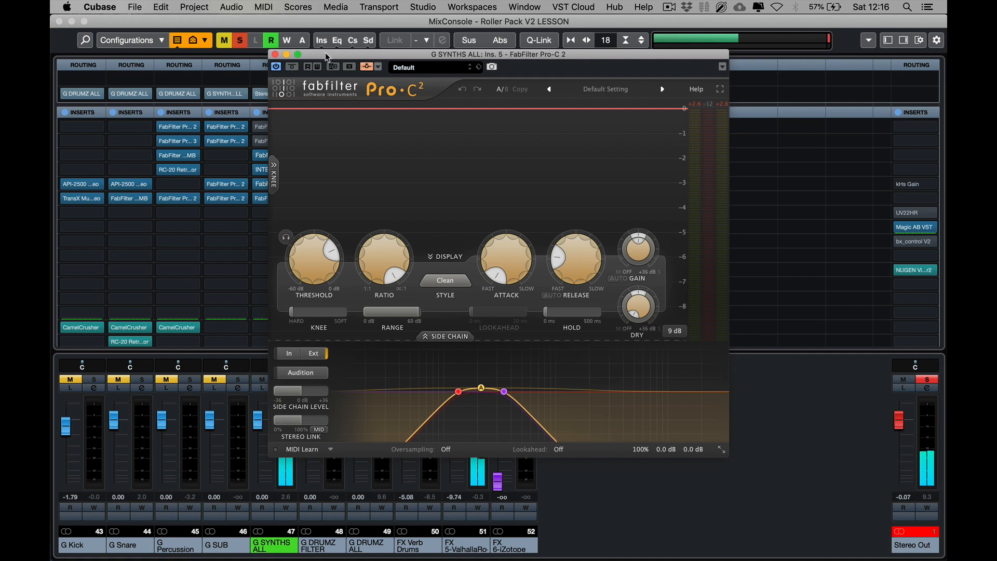
pyautogui.moveTo(327, 55); pyautogui.dragTo(423, 52)
pyautogui.click(277, 199)
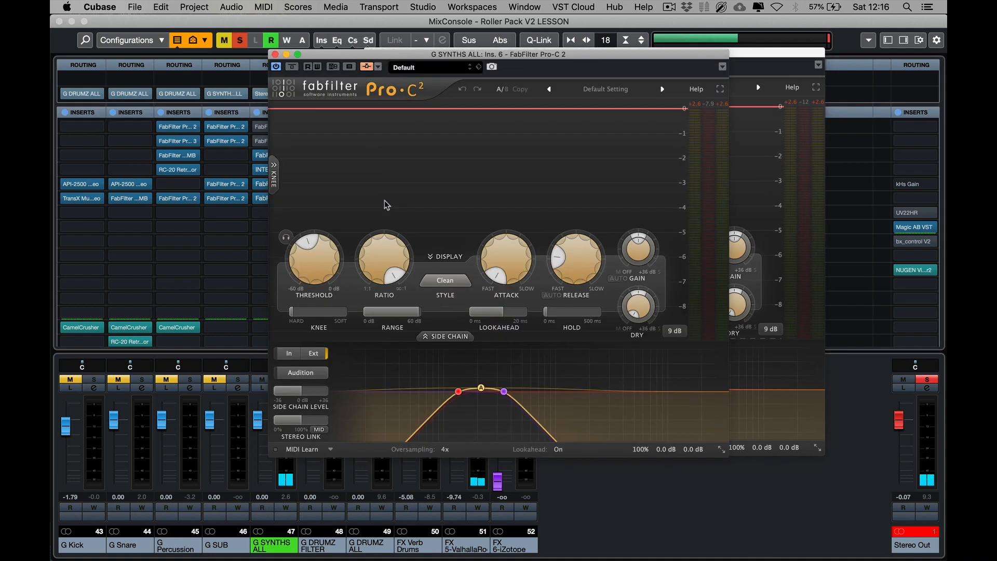
pyautogui.click(278, 53)
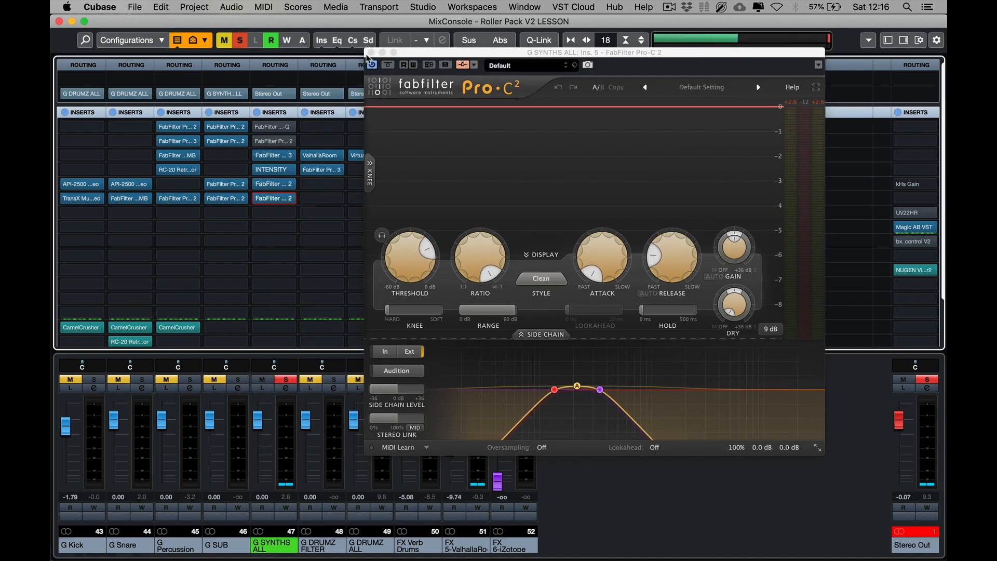
pyautogui.click(371, 53)
pyautogui.click(58, 22)
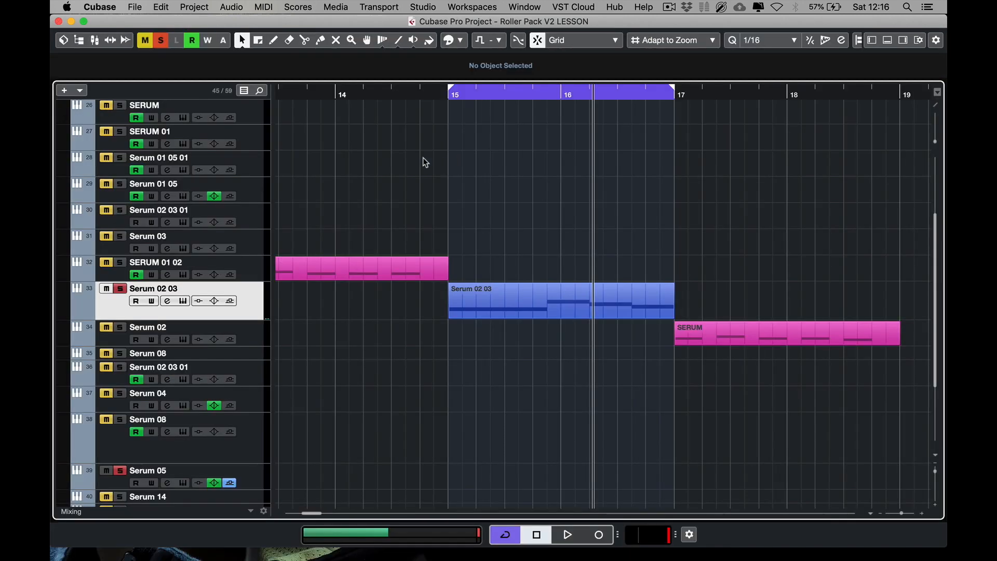
# Step: Play the soloed loop from bar 15, examine its spectrum in the Stereo Out's NUGEN Visualizer insert, then stop playback and close the analyzer
pyautogui.click(449, 93)
pyautogui.press('space')
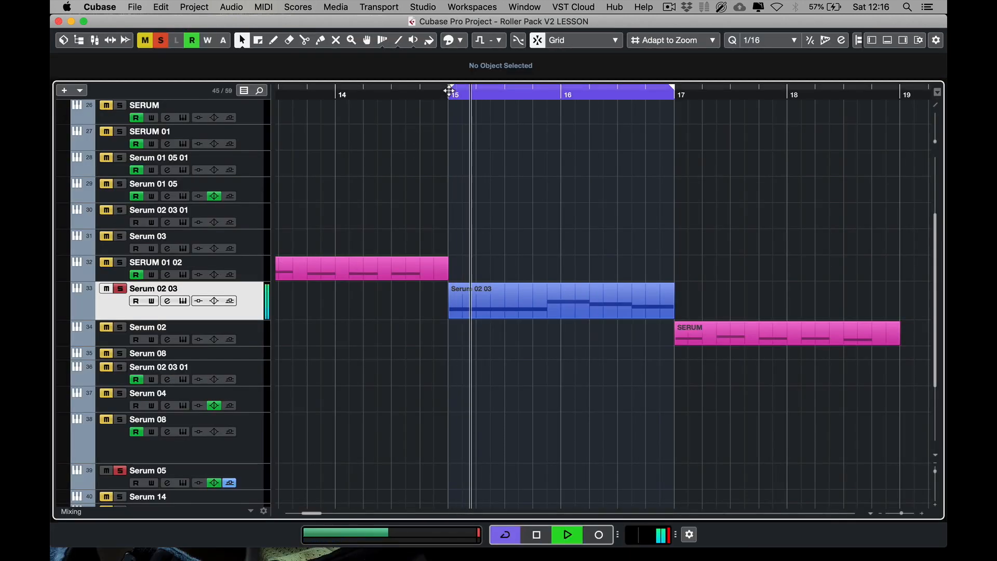
pyautogui.press('F3')
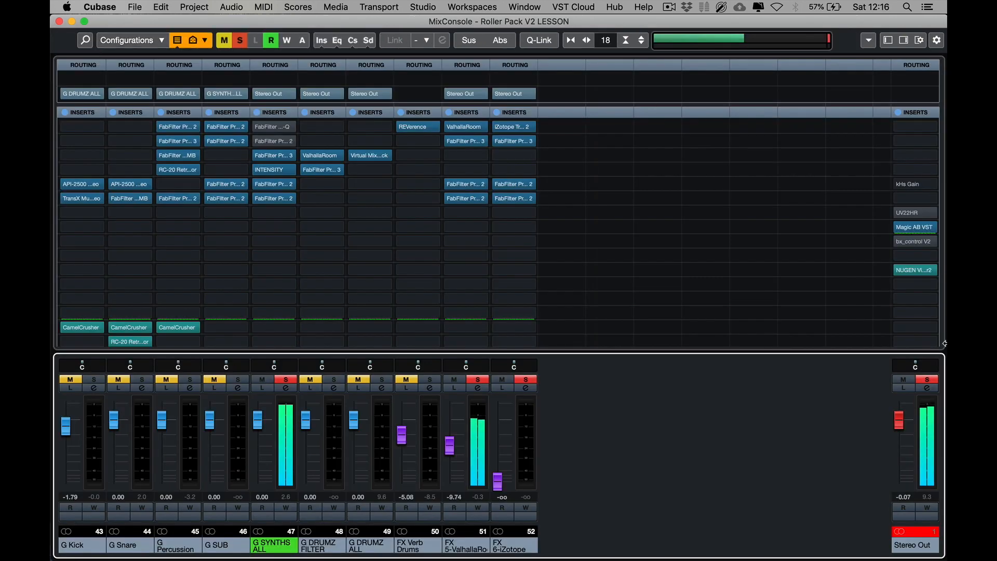
pyautogui.click(914, 270)
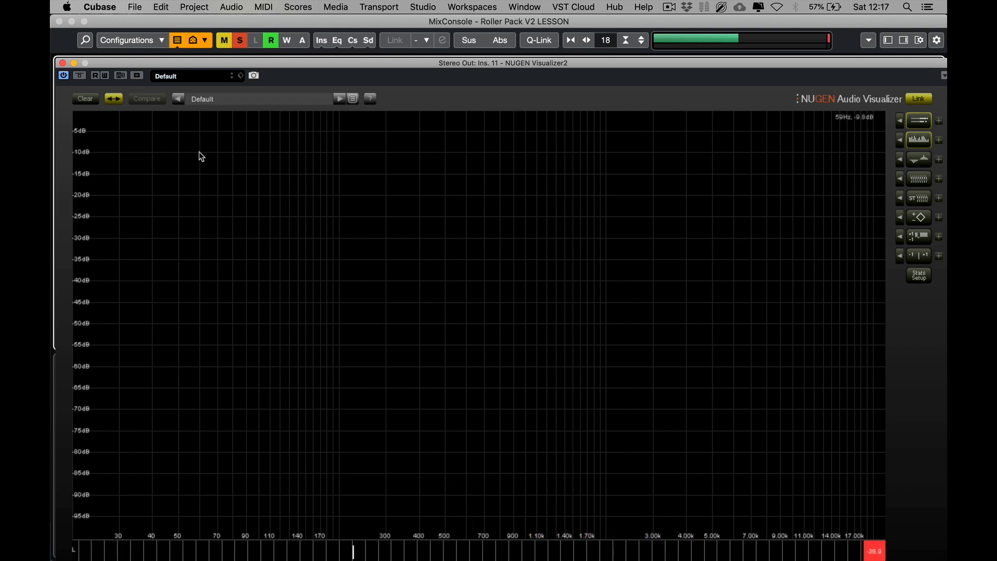
pyautogui.press('space')
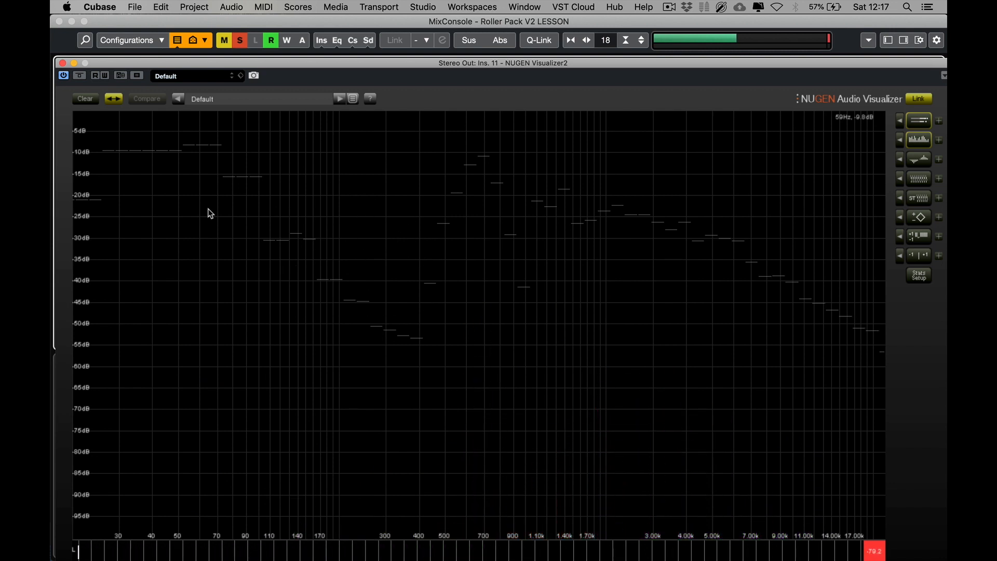
pyautogui.click(62, 64)
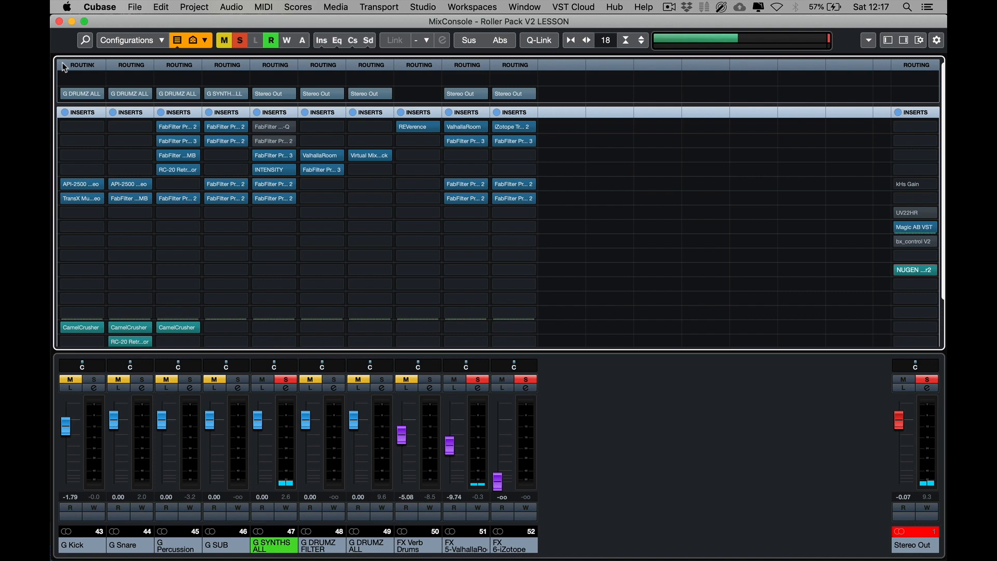
# Step: Deactivate all solos, unmute FX 5-ValhallaRoom and check the full mix in the Stereo Out's NUGEN Visualizer, then return to the project window
pyautogui.click(240, 40)
pyautogui.click(919, 271)
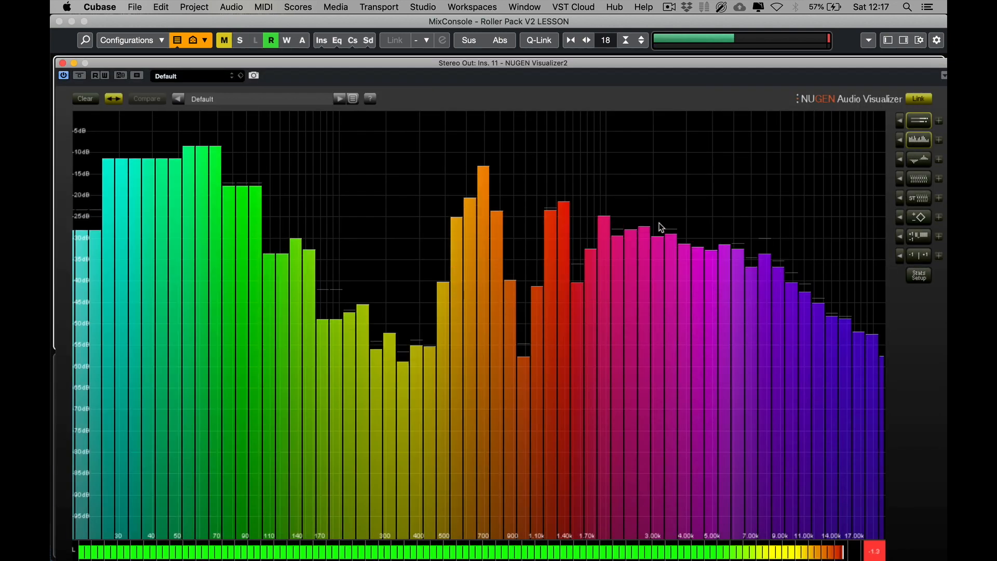
pyautogui.moveTo(604, 61); pyautogui.dragTo(567, 503)
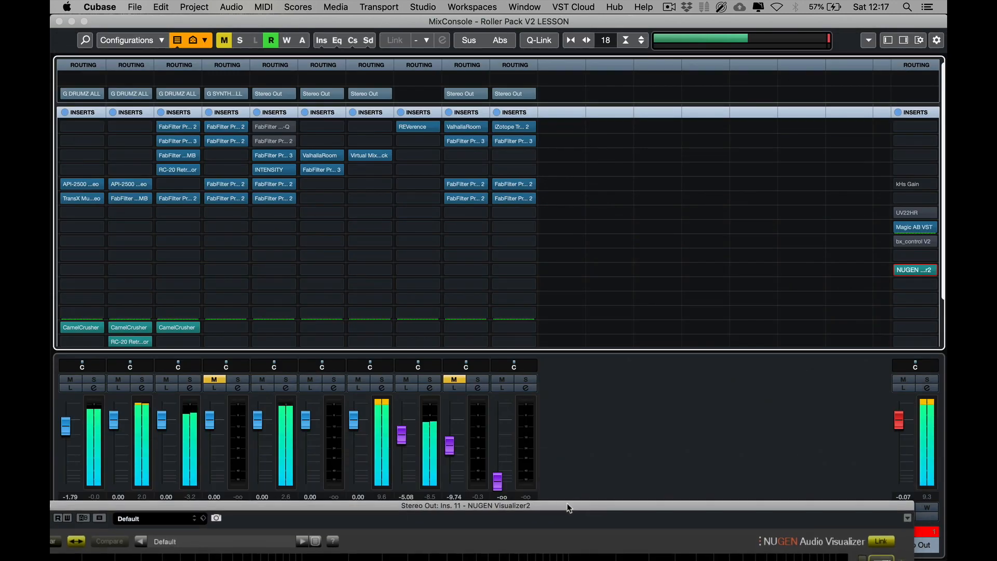
pyautogui.moveTo(493, 505); pyautogui.dragTo(511, 33)
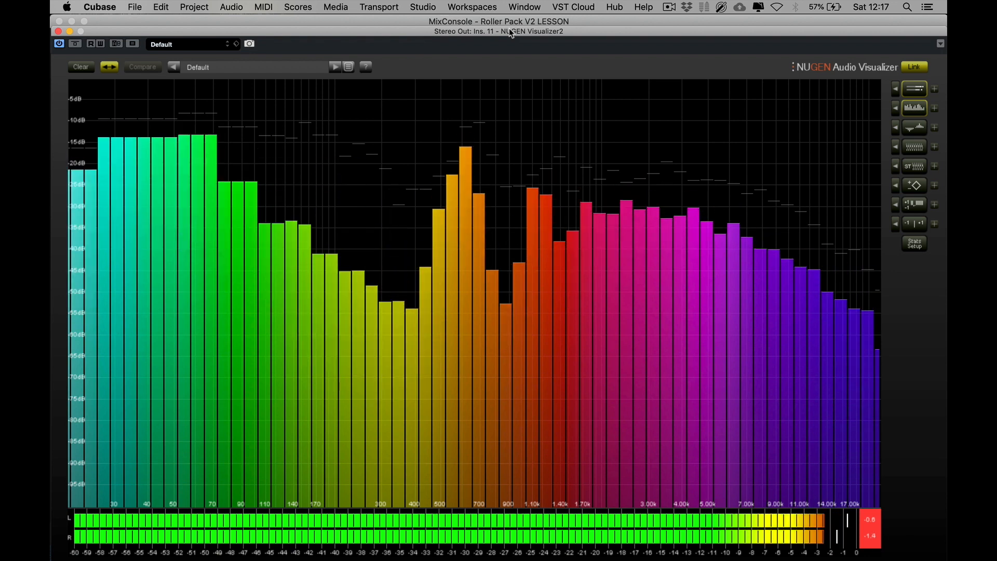
pyautogui.click(58, 32)
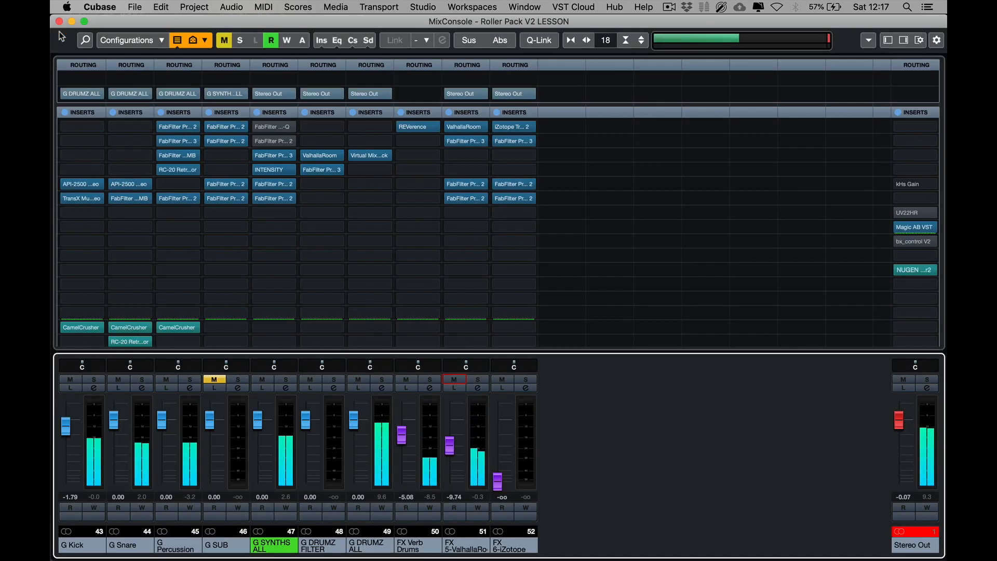
pyautogui.click(58, 21)
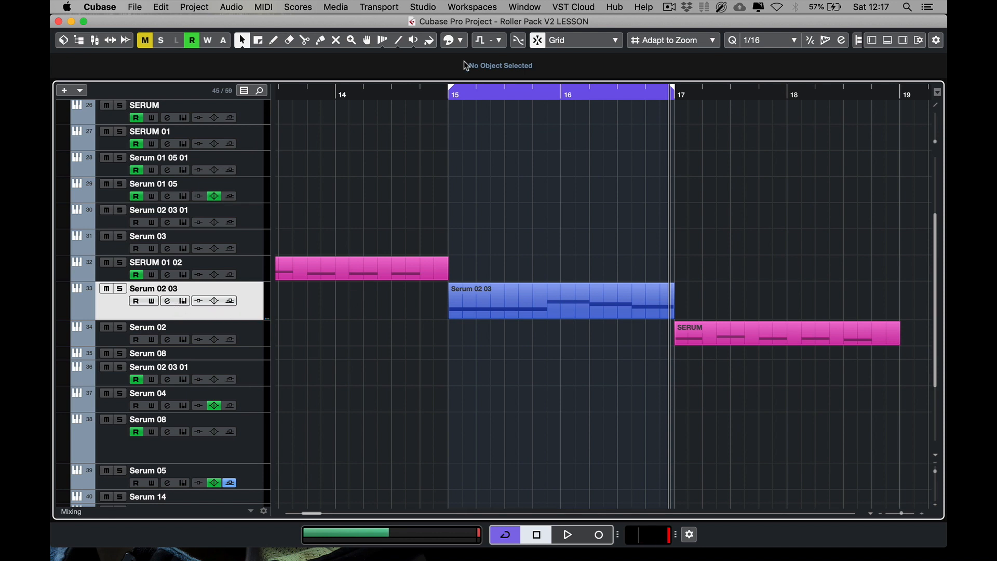
# Step: Open Serum on the Serum 02 03 track and review the Analog wavetables selected for oscillators A and B, leaving both unchanged
pyautogui.moveTo(440, 98); pyautogui.dragTo(434, 105)
pyautogui.click(183, 302)
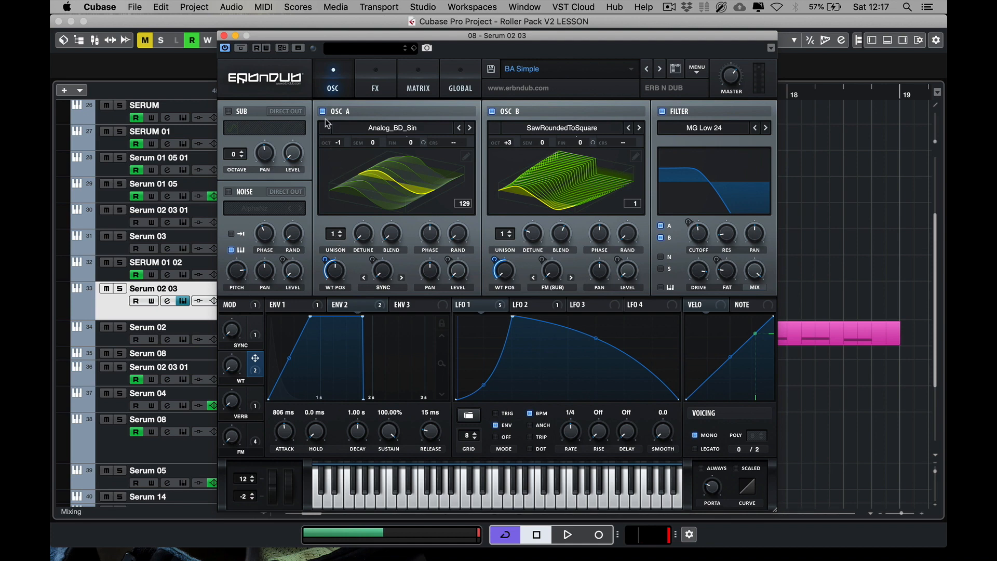
pyautogui.click(355, 126)
pyautogui.moveTo(412, 152)
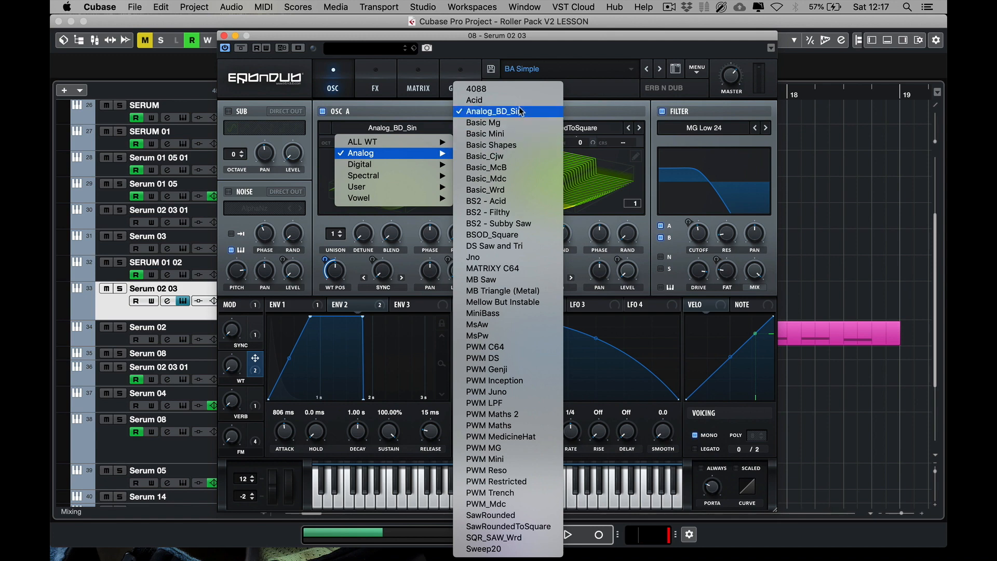
pyautogui.click(415, 114)
pyautogui.click(556, 128)
pyautogui.moveTo(550, 154)
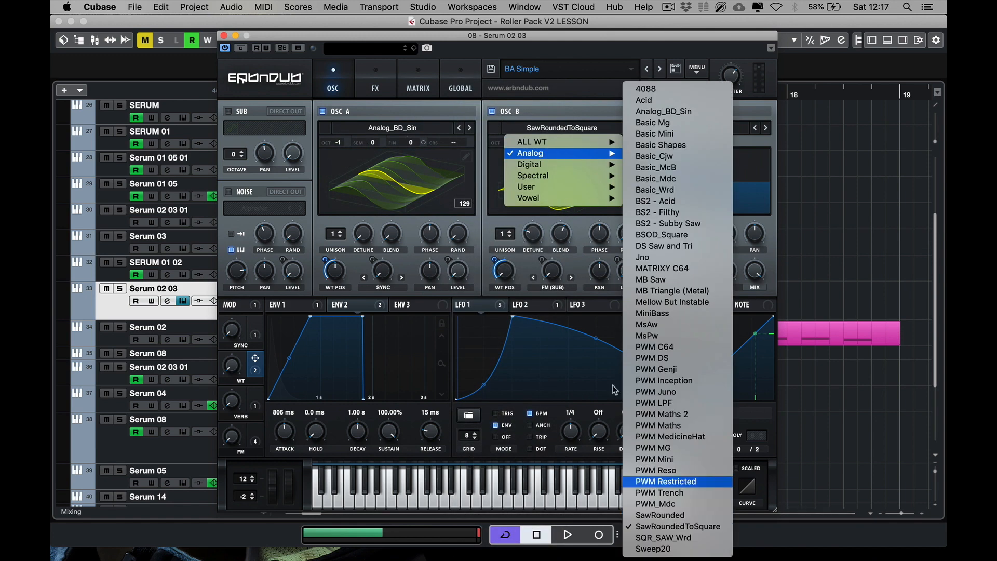
pyautogui.click(545, 77)
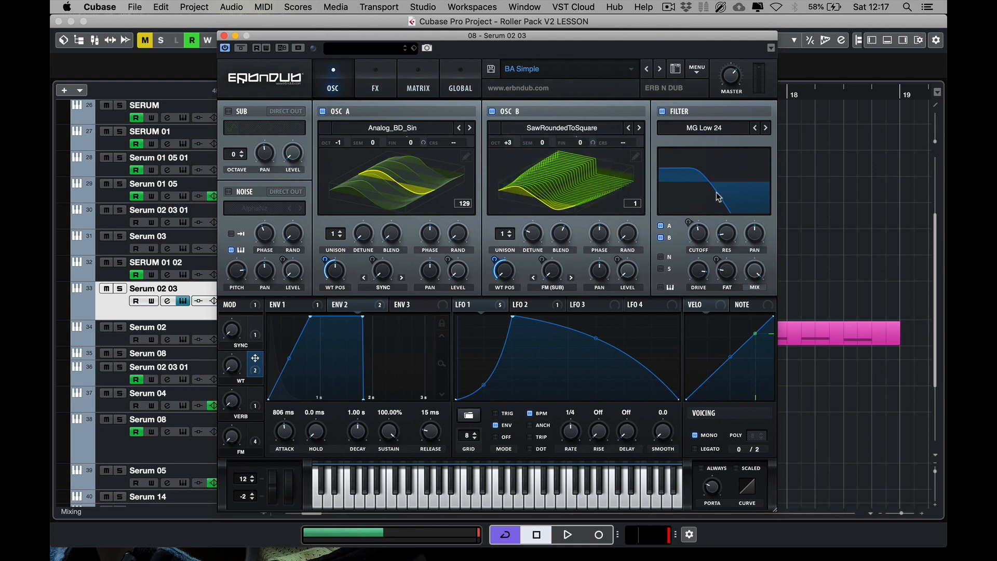
# Step: Review the BA Simple patch's ENV 1, ENV 2, LFO 1 and LFO 2 modulation and its effects rack
pyautogui.click(280, 305)
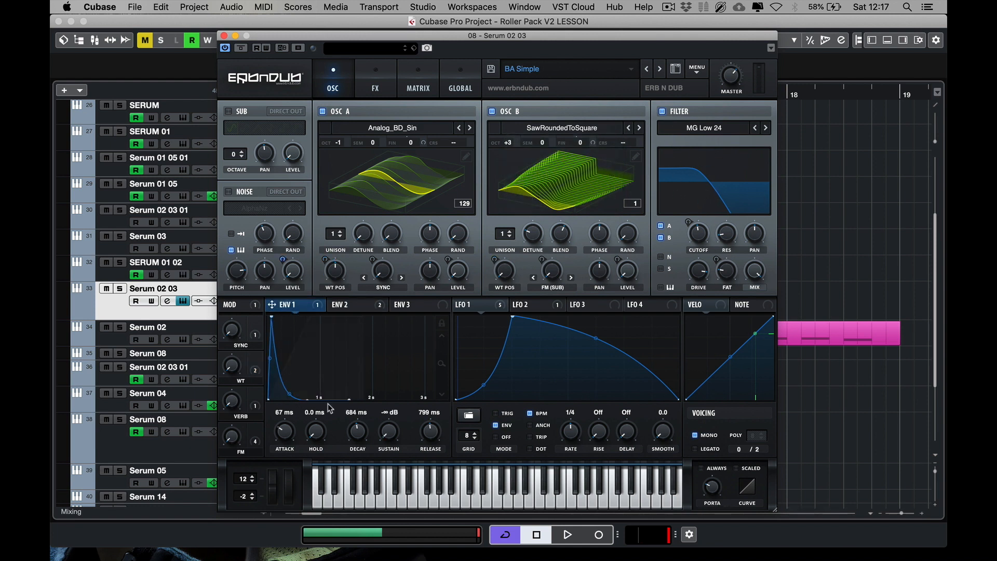
pyautogui.click(353, 306)
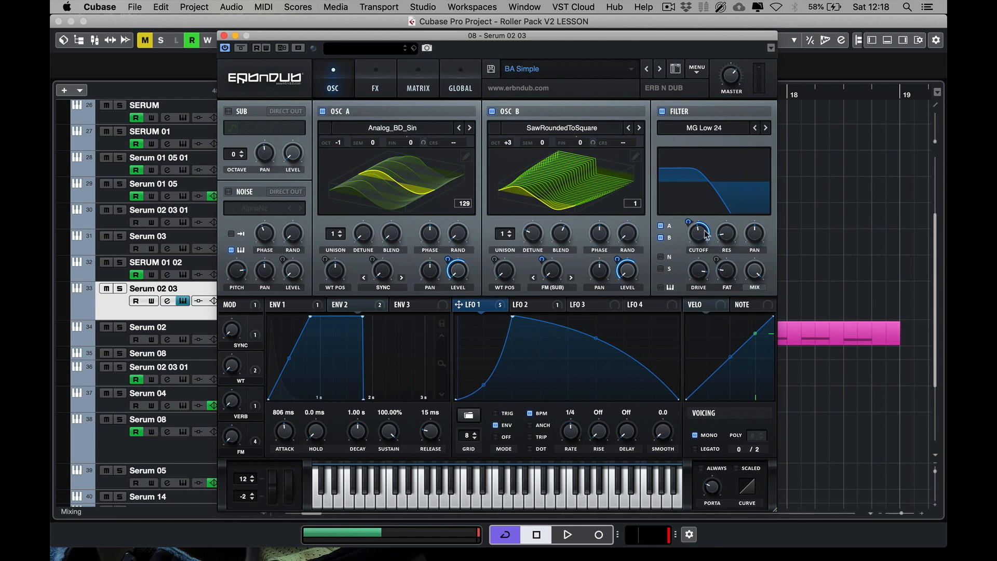
pyautogui.click(375, 85)
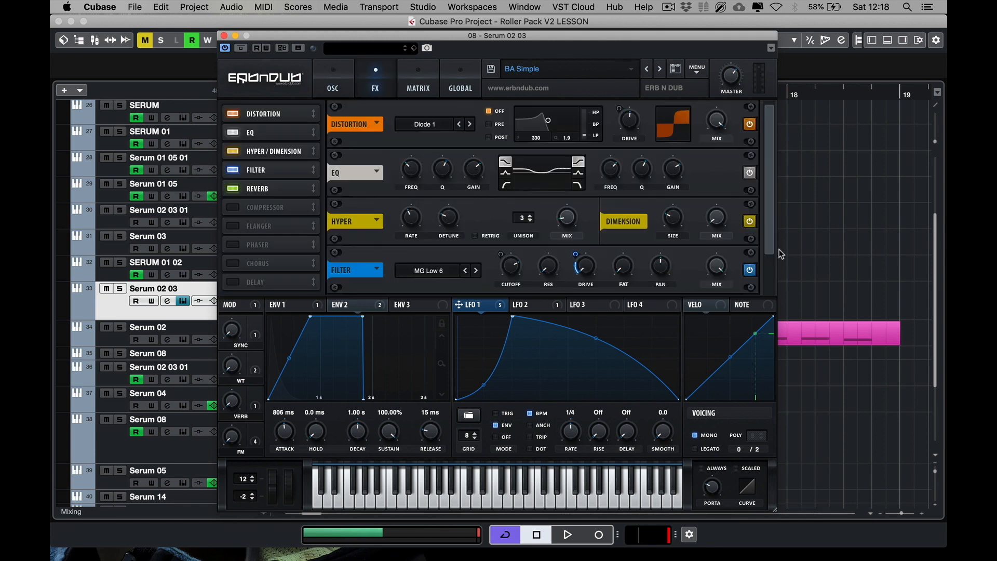
pyautogui.click(333, 86)
pyautogui.click(541, 303)
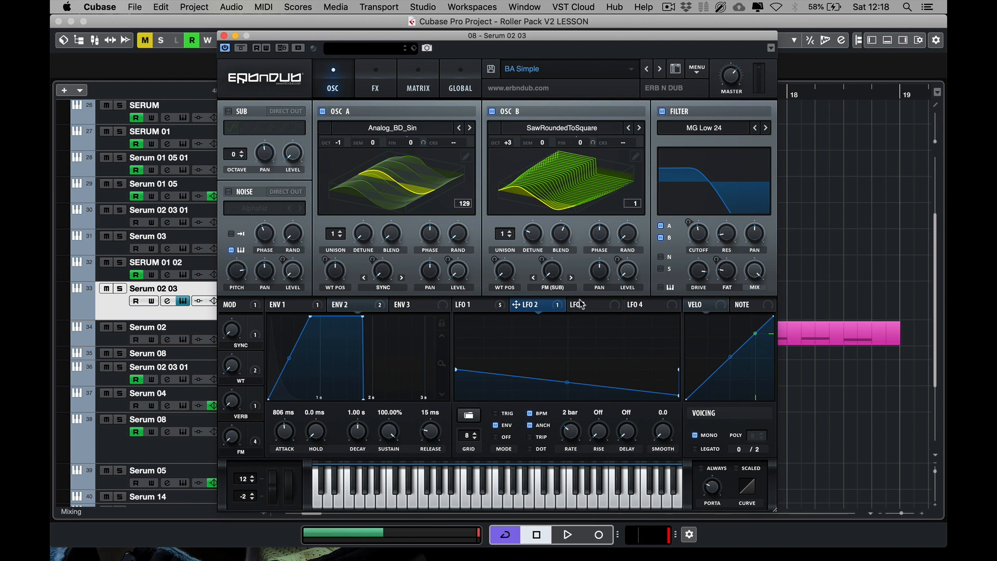
pyautogui.click(485, 305)
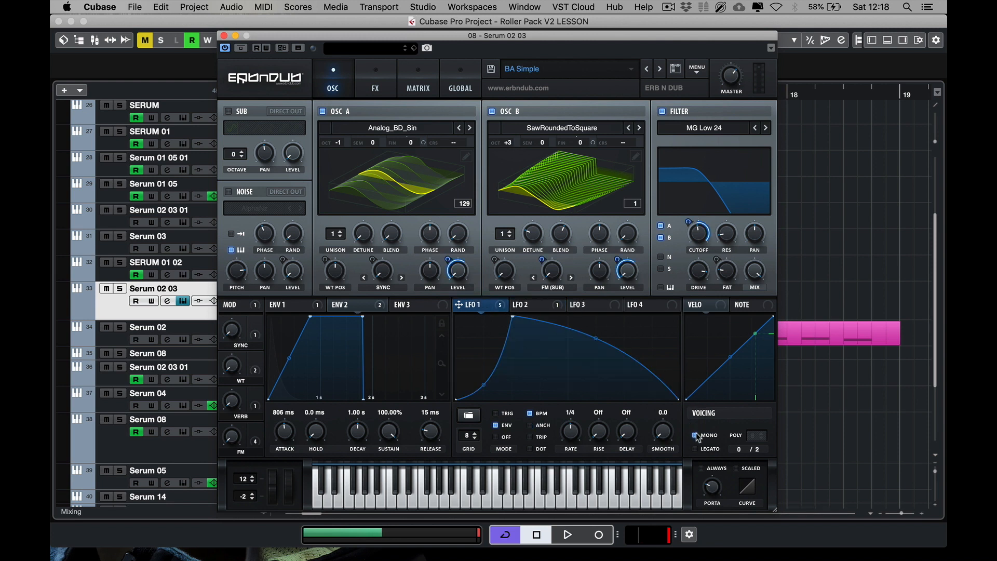